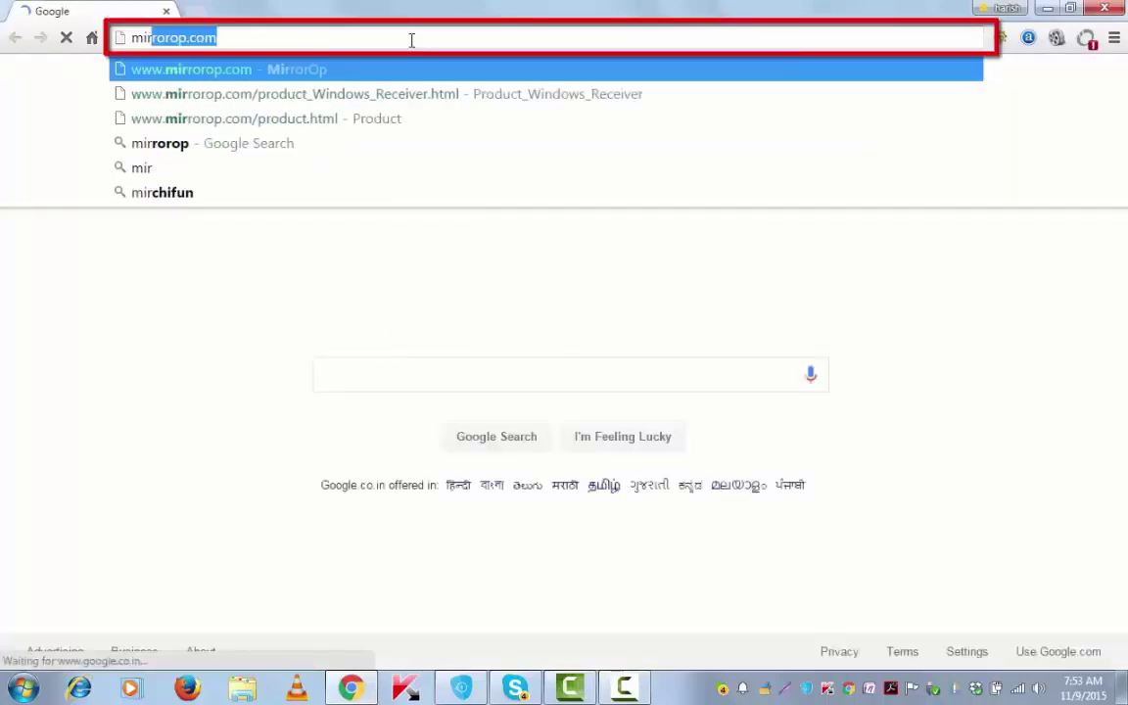
- Go to mirrorop.com, open the Product page and scroll to the receiver software list
key("Return")
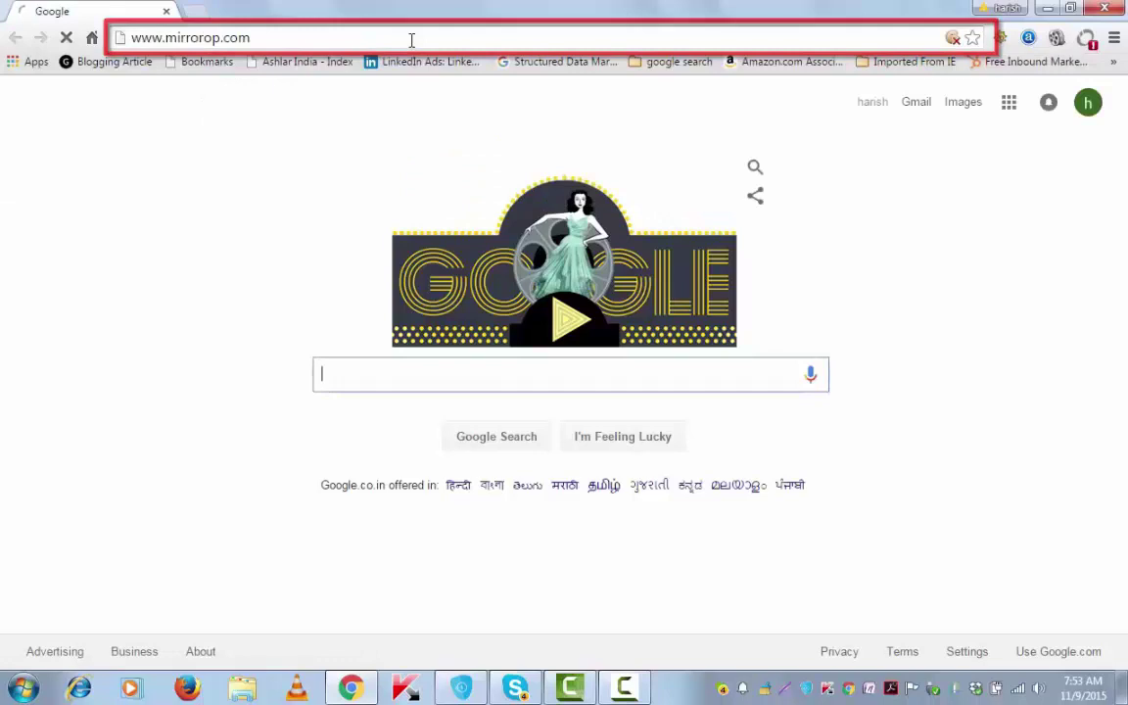
left_click(813, 216)
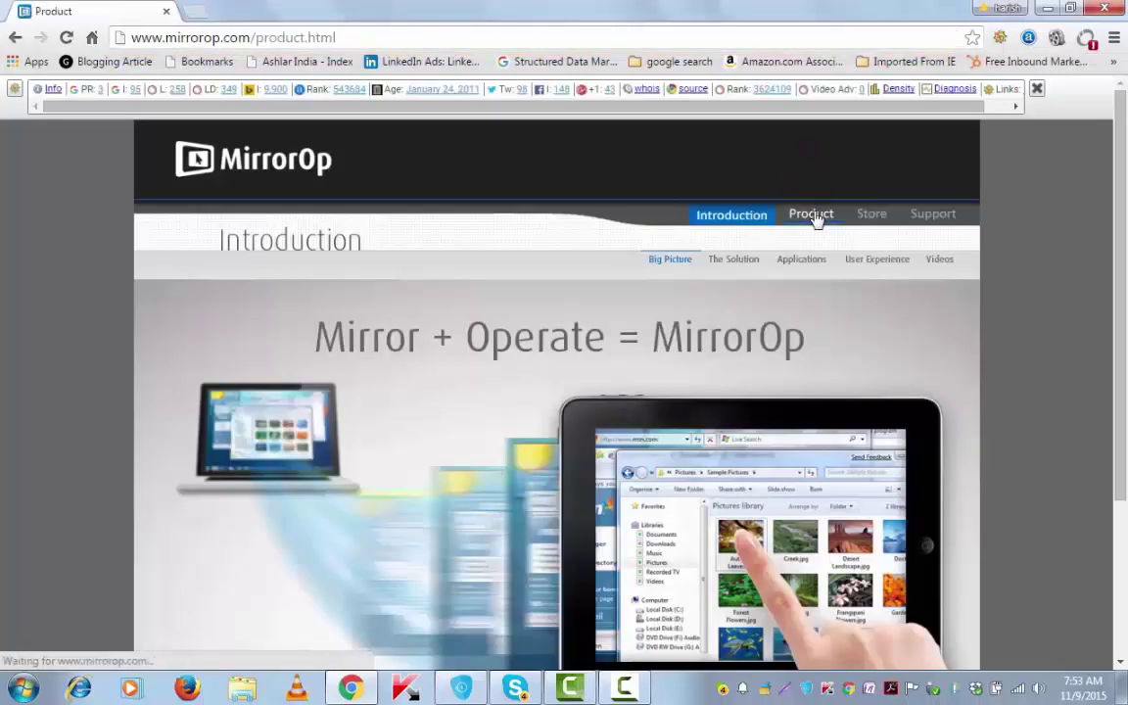
scroll(423, 415, "down", 2)
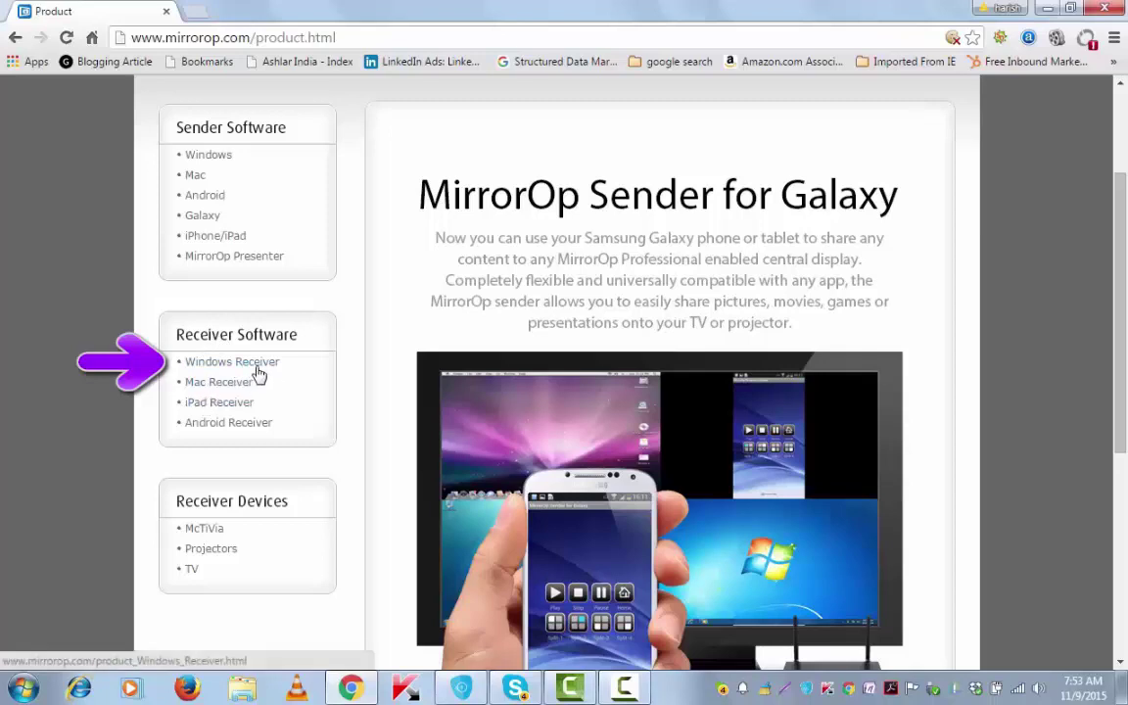
- Open the Windows Receiver page and select its System Requirements table text
left_click(259, 370)
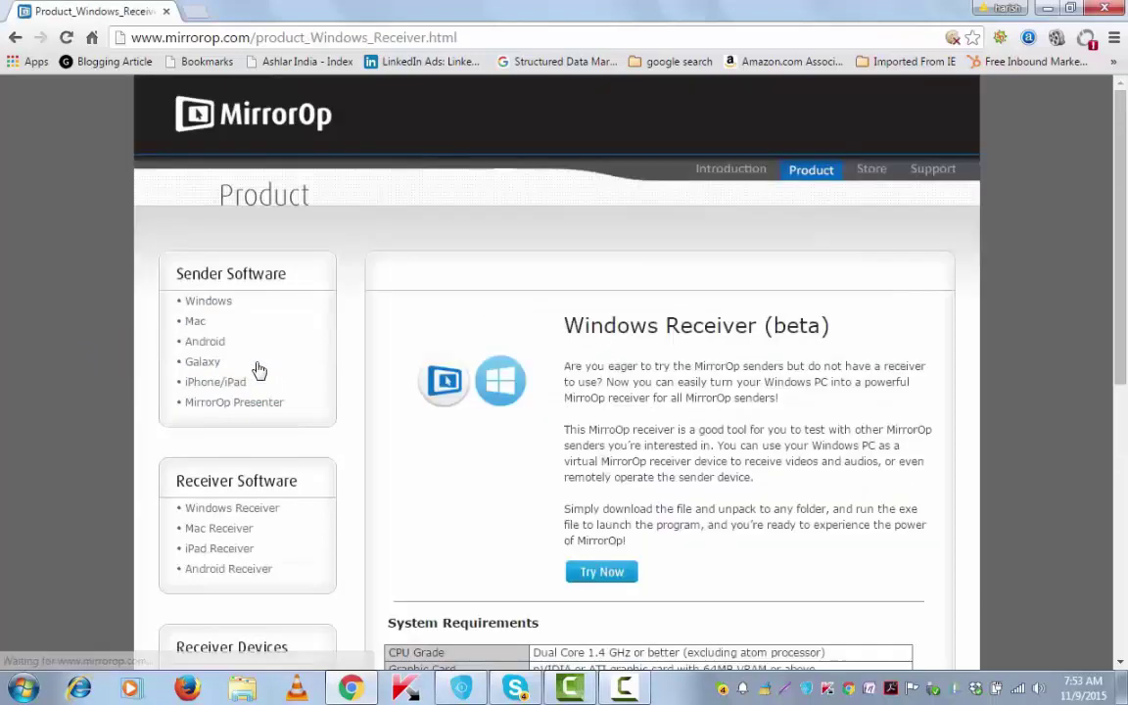
scroll(446, 451, "down", 3)
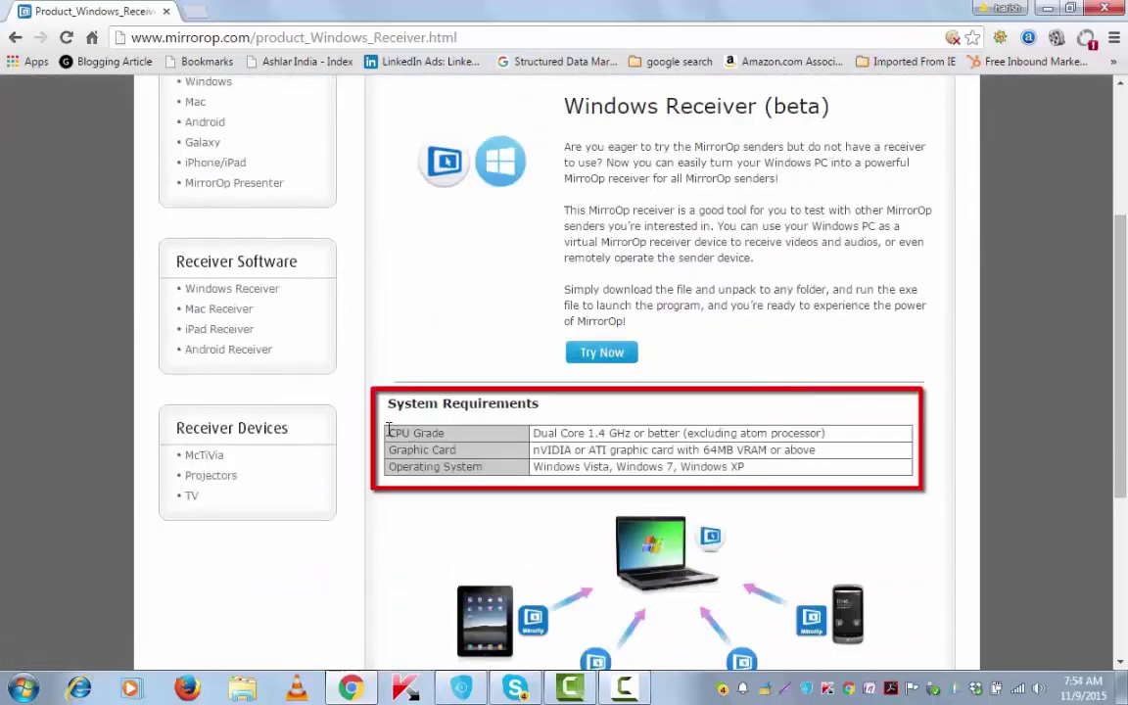
mouse_move(389, 432)
left_mouse_down()
mouse_move(596, 467)
mouse_move(755, 466)
left_mouse_up()
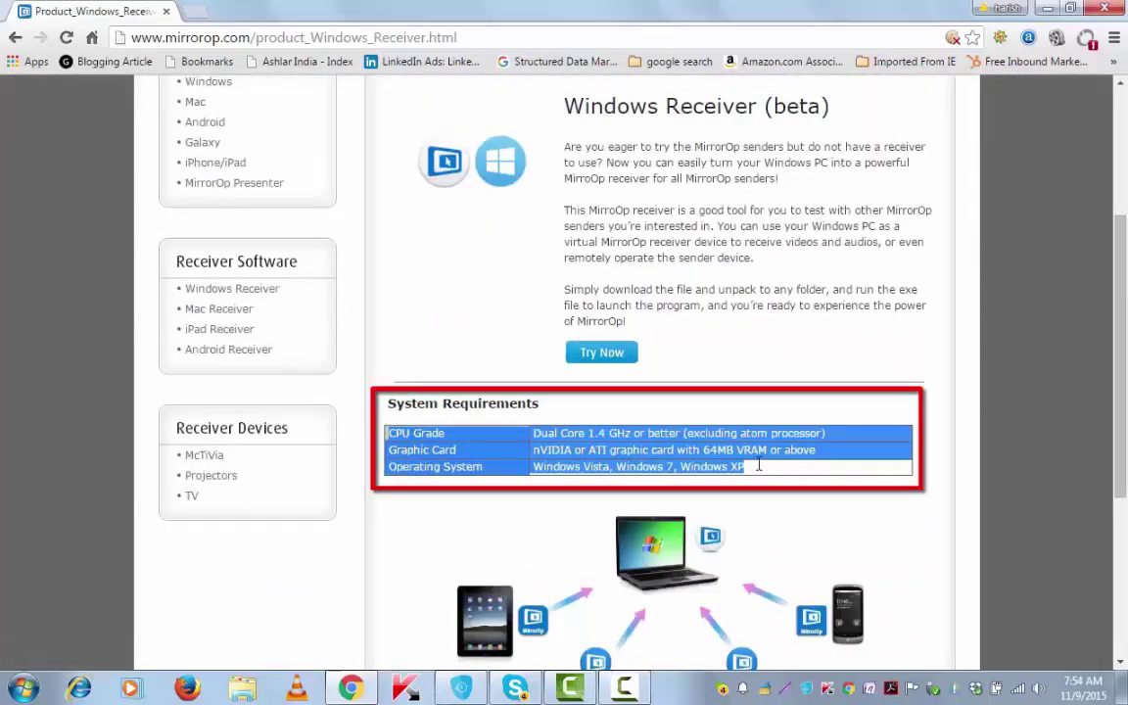
scroll(818, 486, "down", 1)
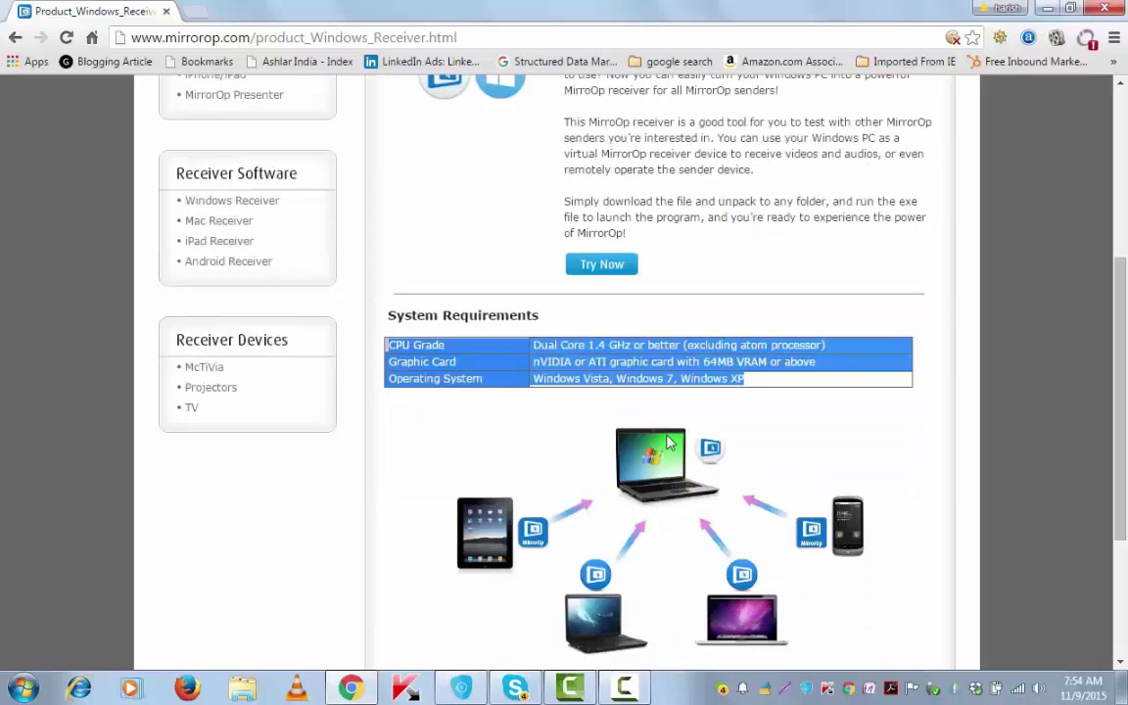
scroll(669, 443, "up", 2)
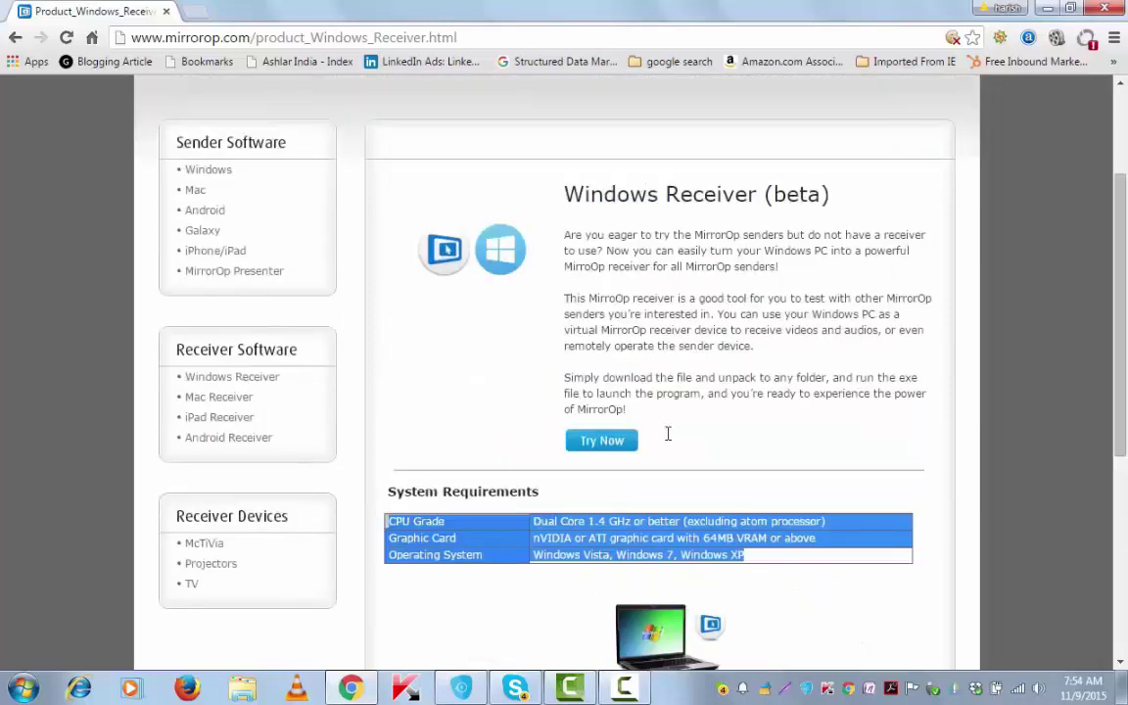
- Download the WinReceiver zip with the Try Now link
left_click(610, 445)
scroll(607, 450, "down", 3)
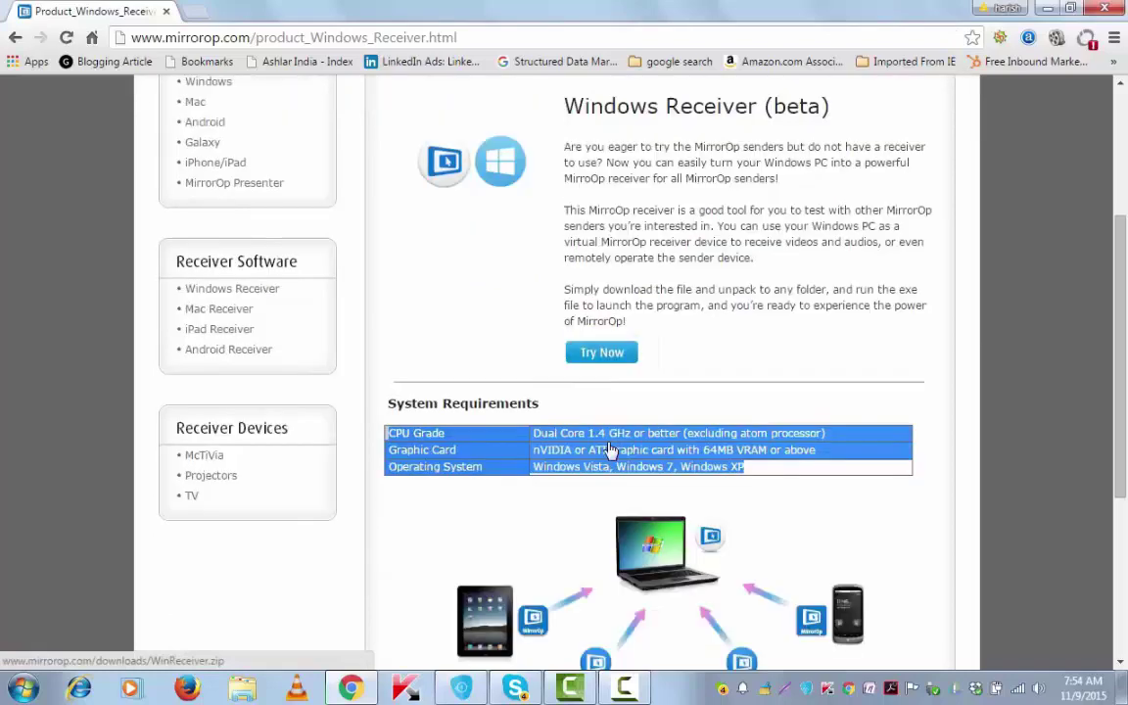
scroll(608, 449, "down", 2)
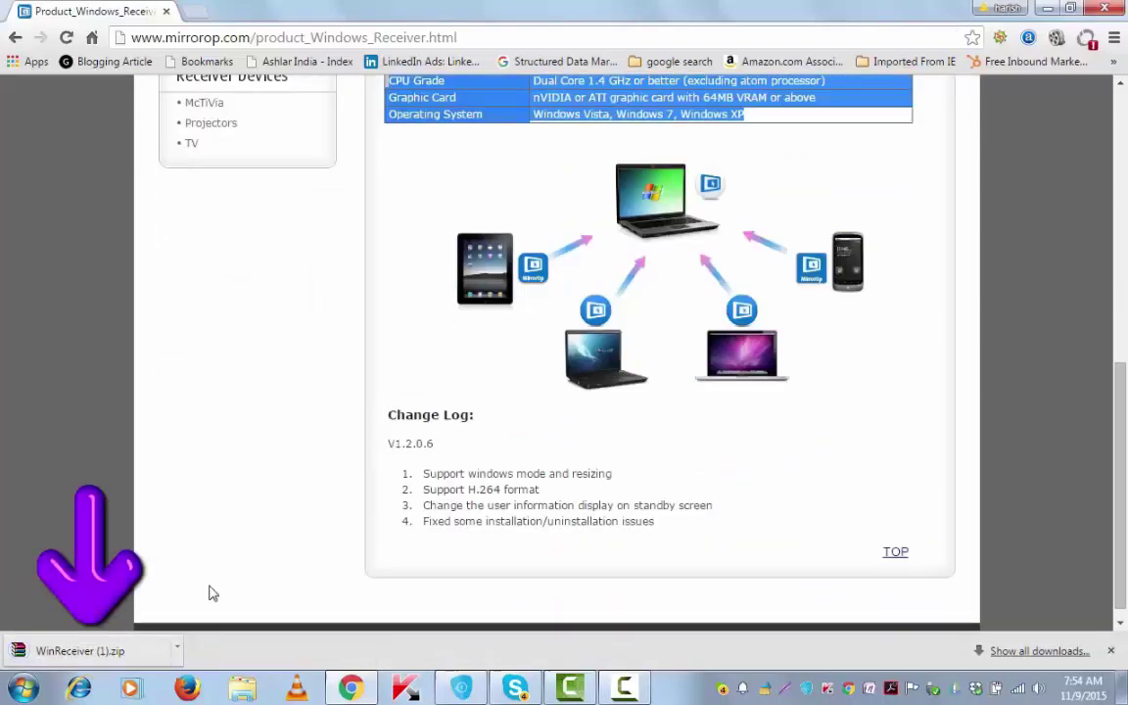
- Install MirrorOp Receiver to C:\Program Files\MirrorOp Receiver with default folders and a desktop icon
left_click(137, 650)
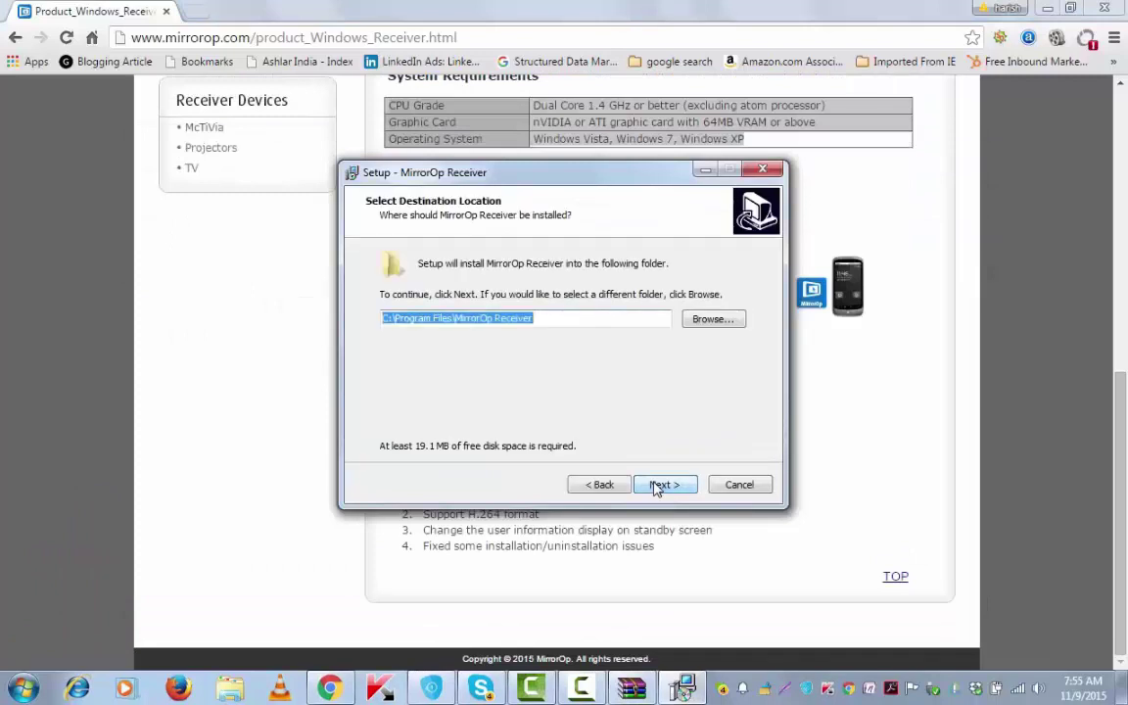
left_click(656, 486)
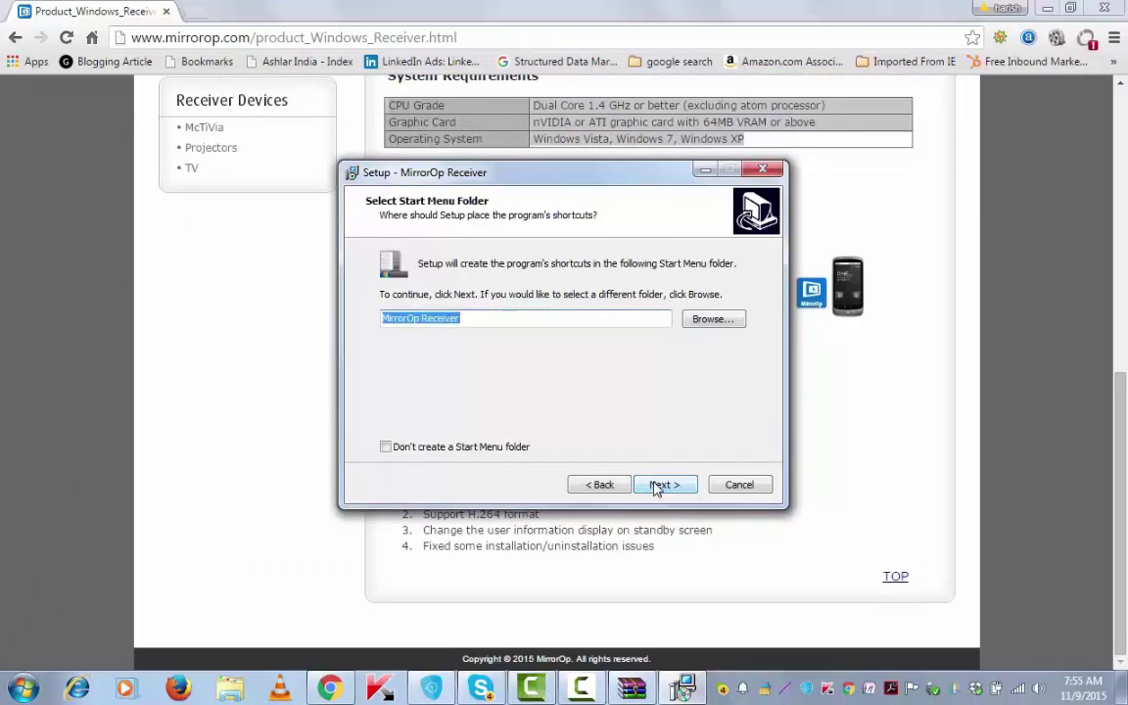
left_click(656, 486)
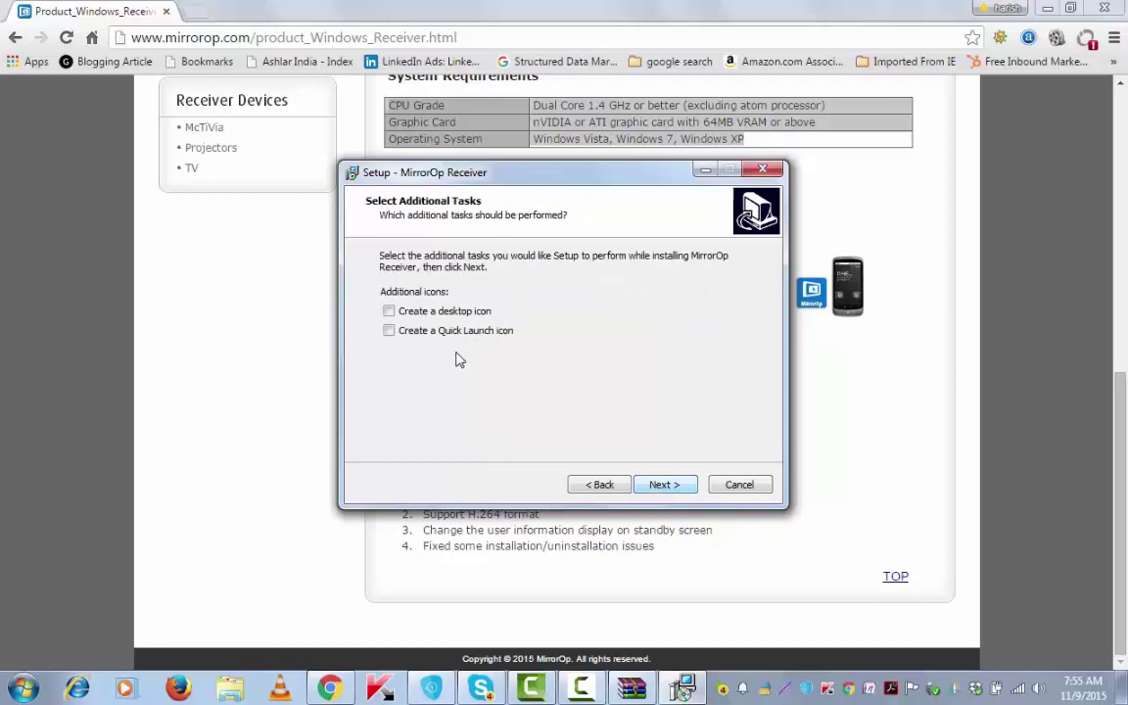
left_click(402, 313)
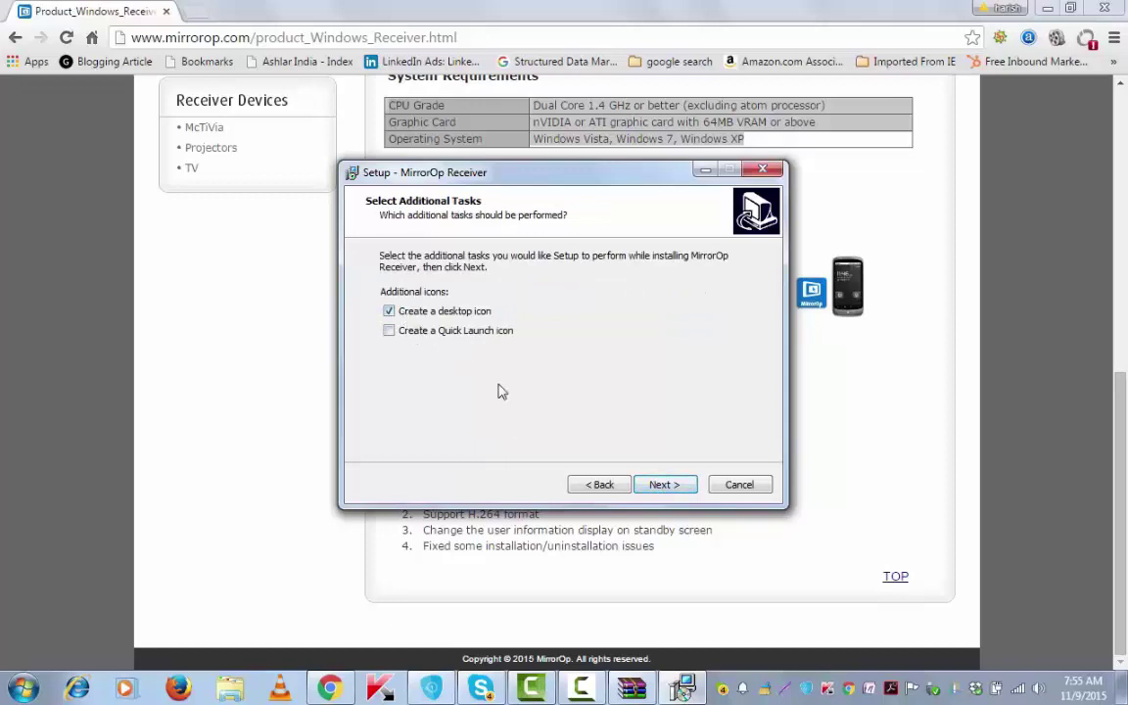
left_click(658, 485)
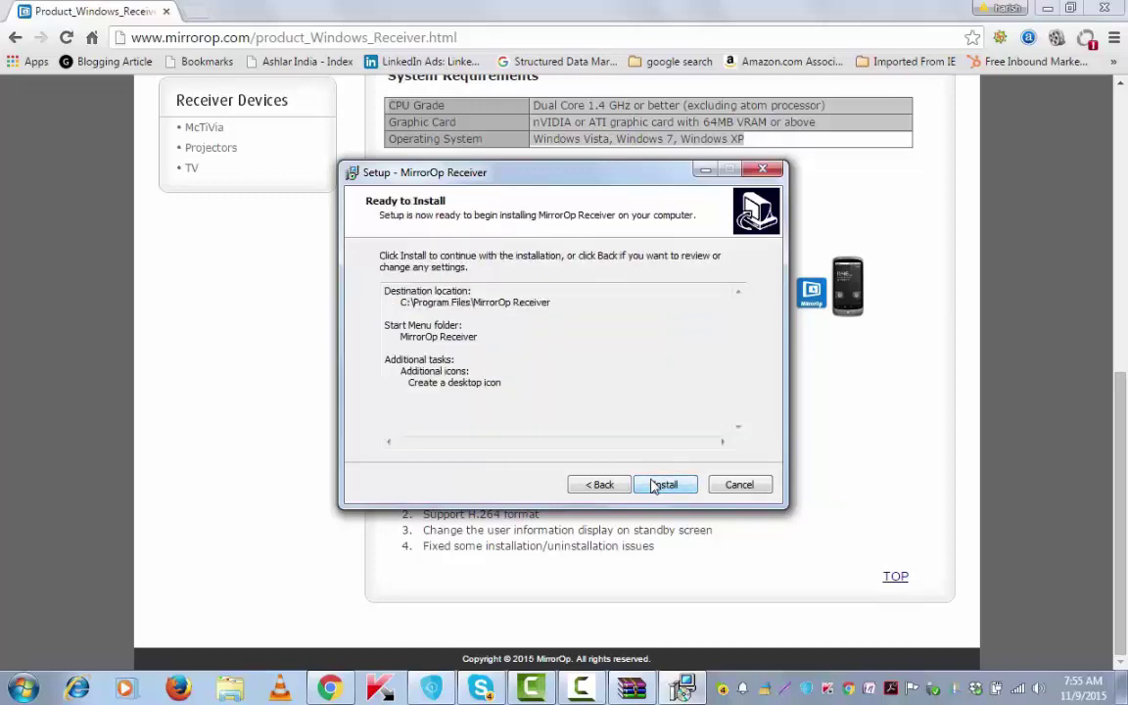
left_click(655, 486)
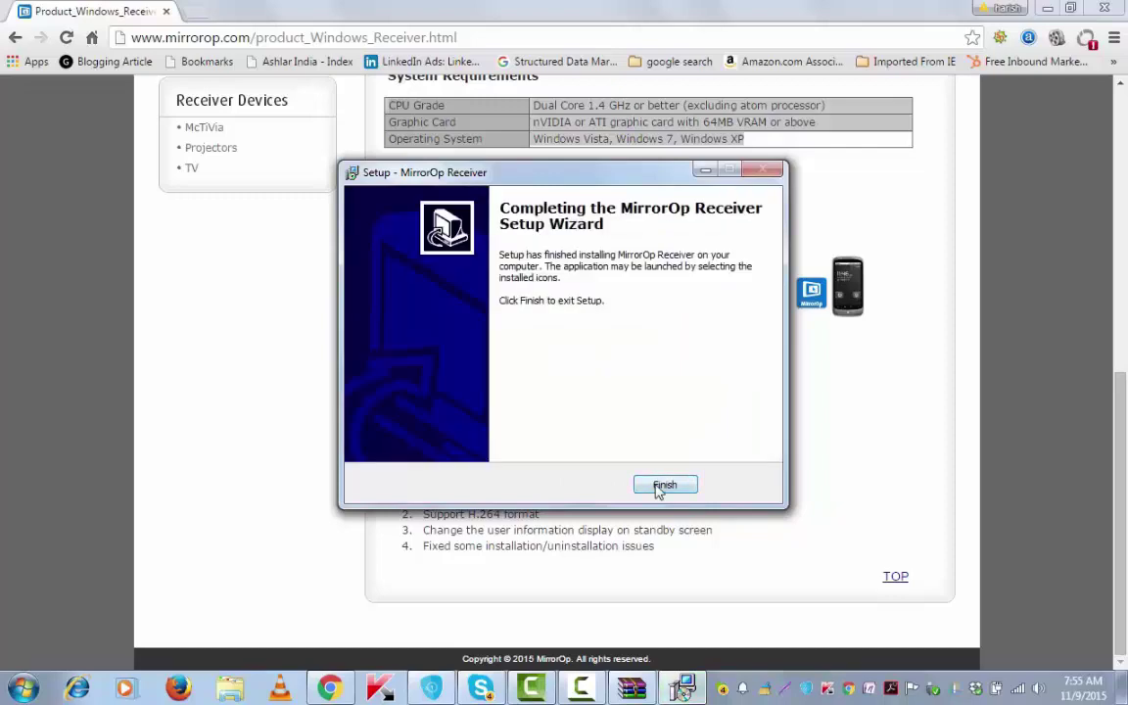
left_click(663, 486)
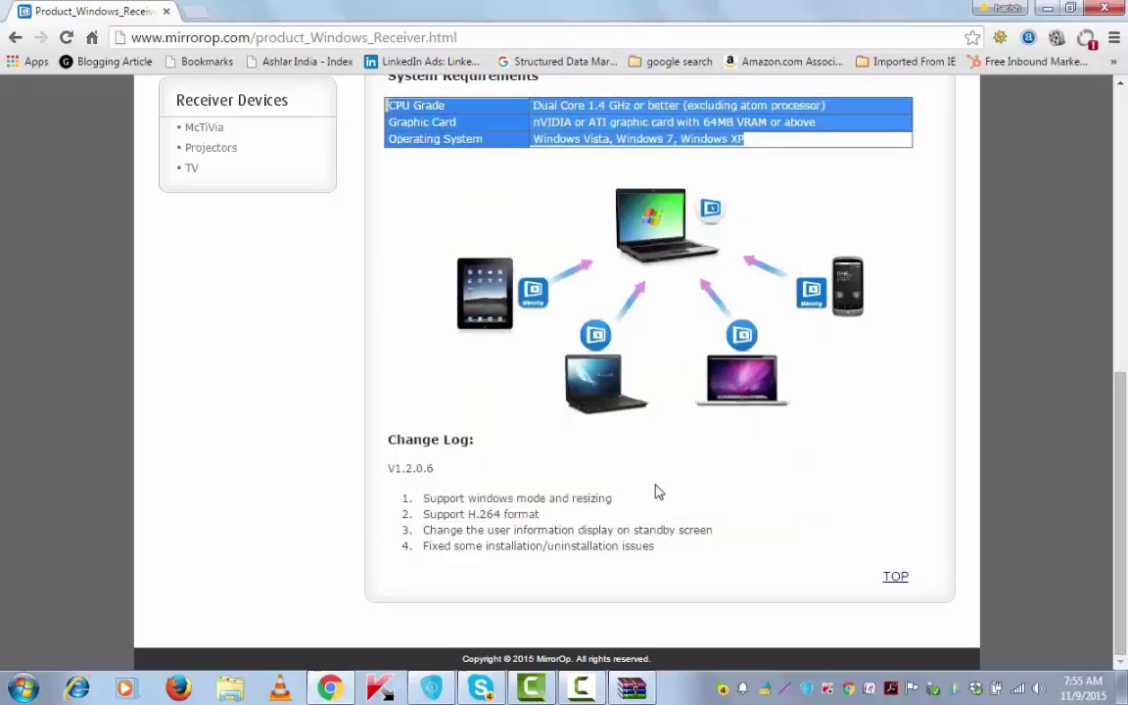
- Minimize Chrome and launch MirrorOp Receiver from its desktop shortcut
left_click(1046, 12)
left_click(98, 39)
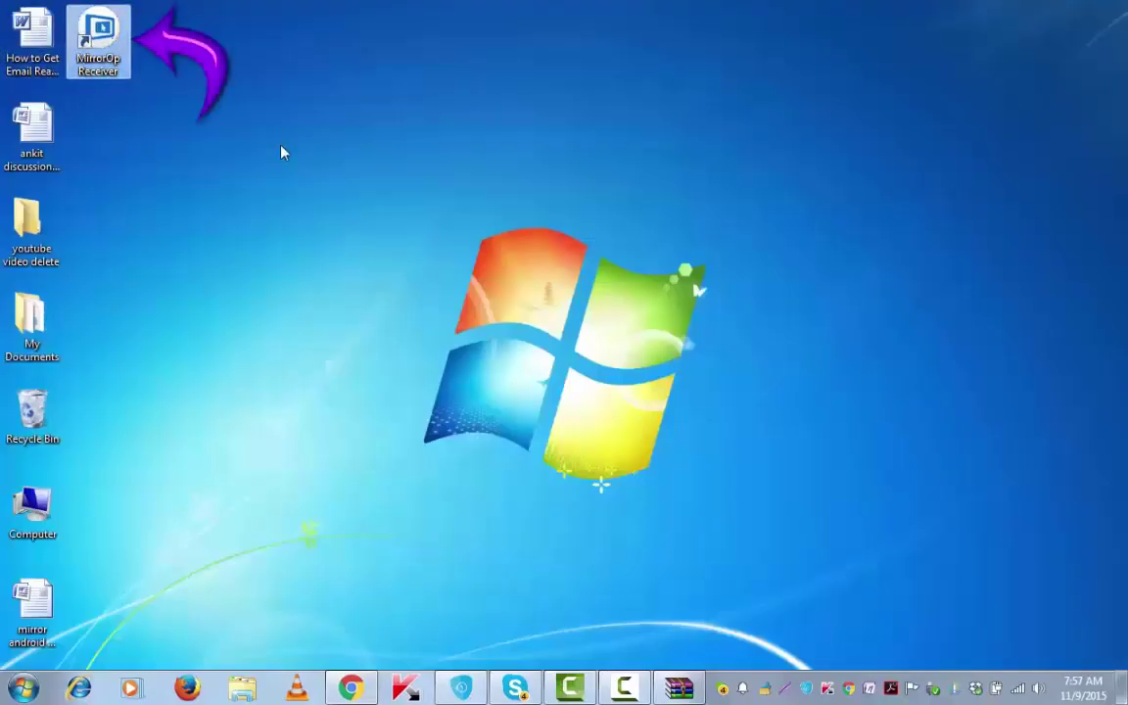
double_click(103, 53)
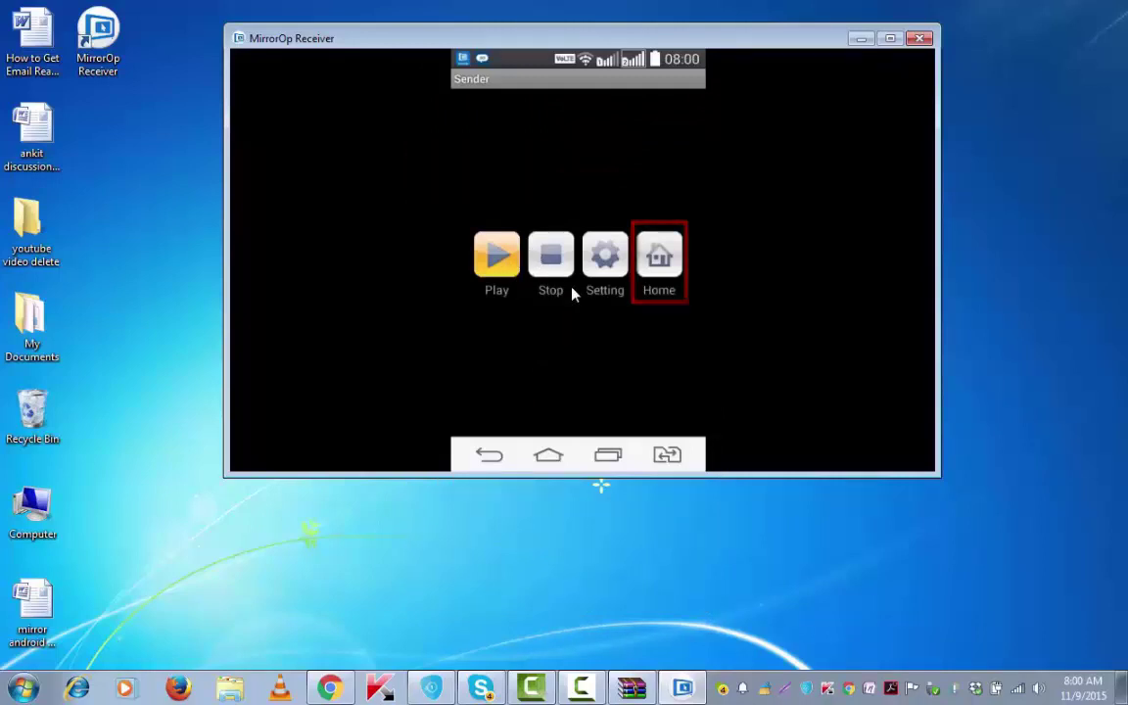
- Move the receiver window and review the mirrored Sender app's Angular Correction settings
left_click_drag(747, 48, 708, 67)
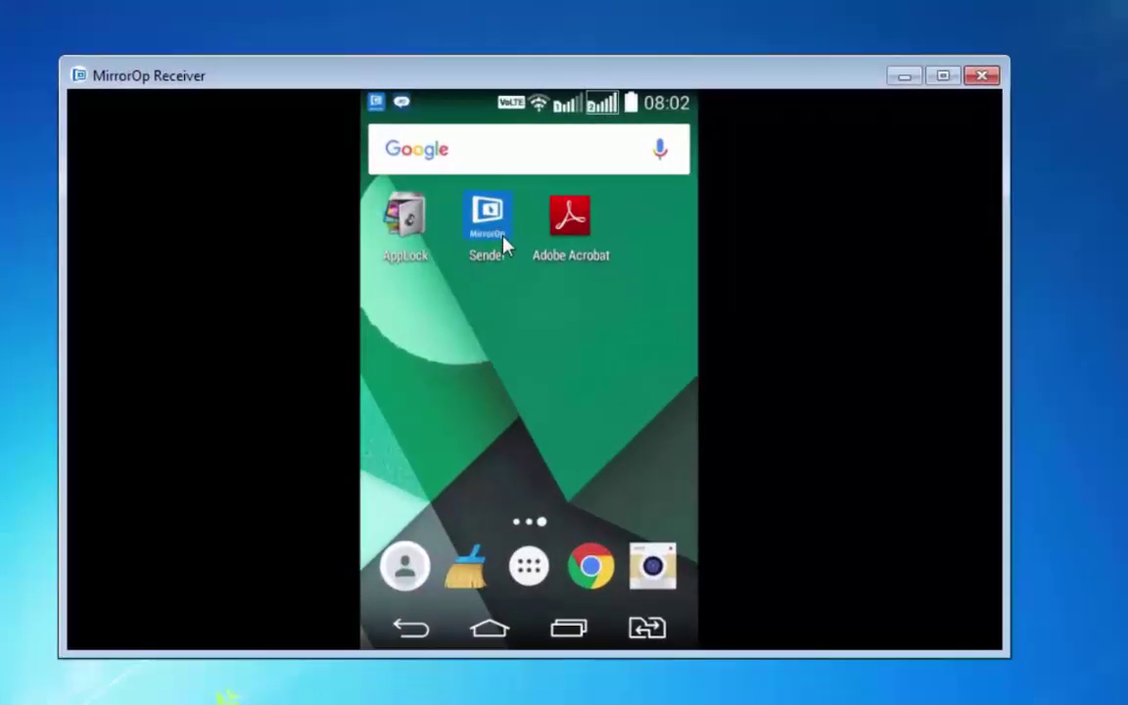
left_click(502, 245)
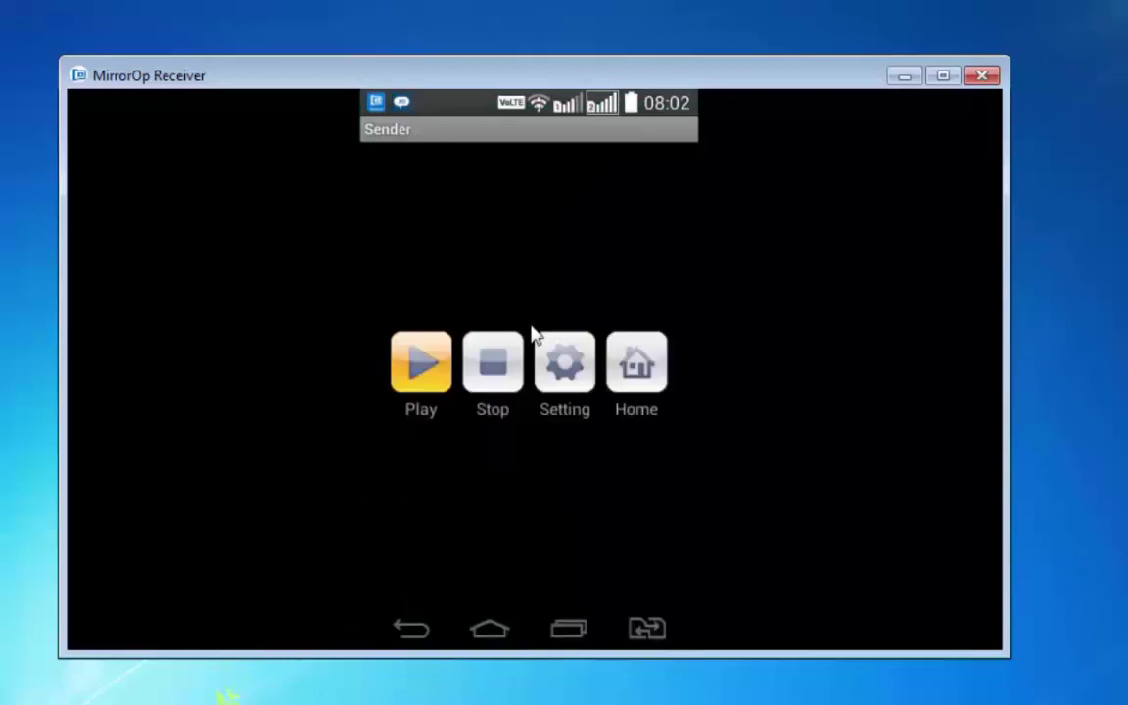
left_click(556, 384)
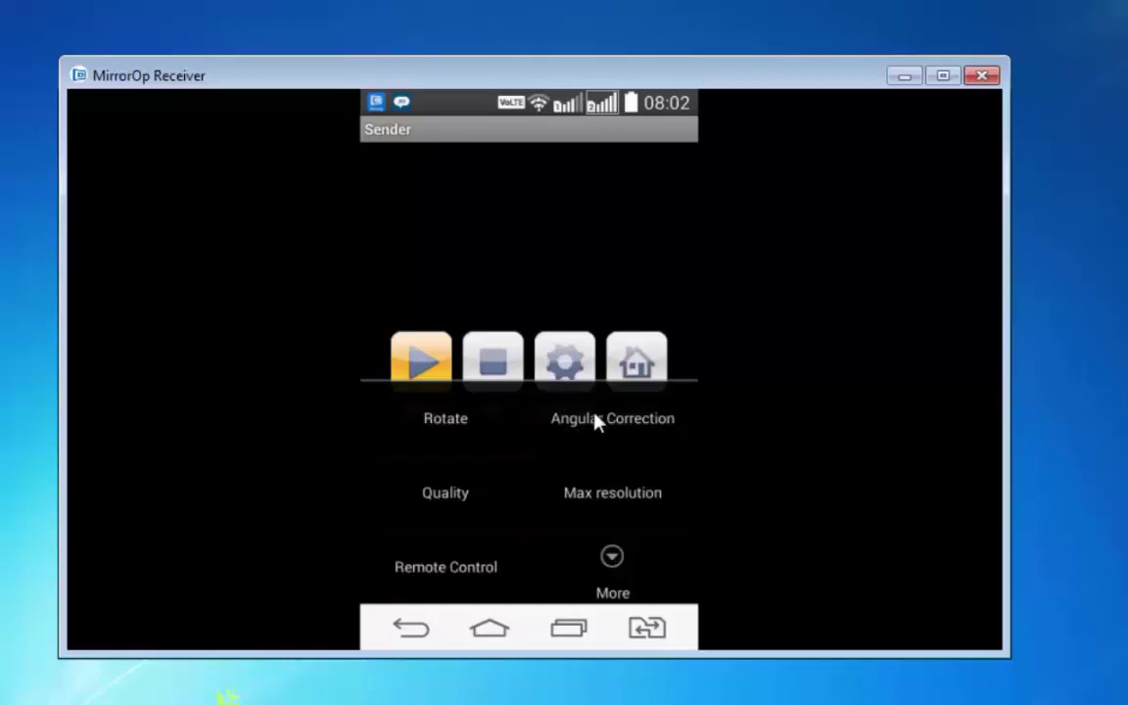
left_click(596, 422)
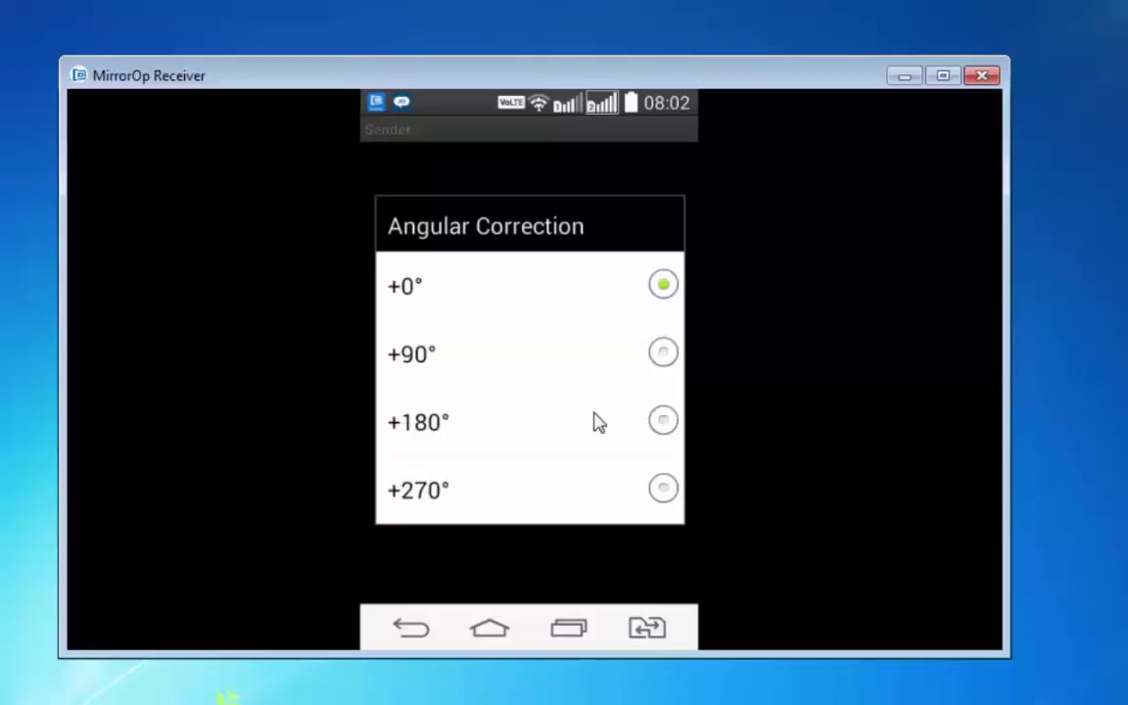
left_click(597, 421)
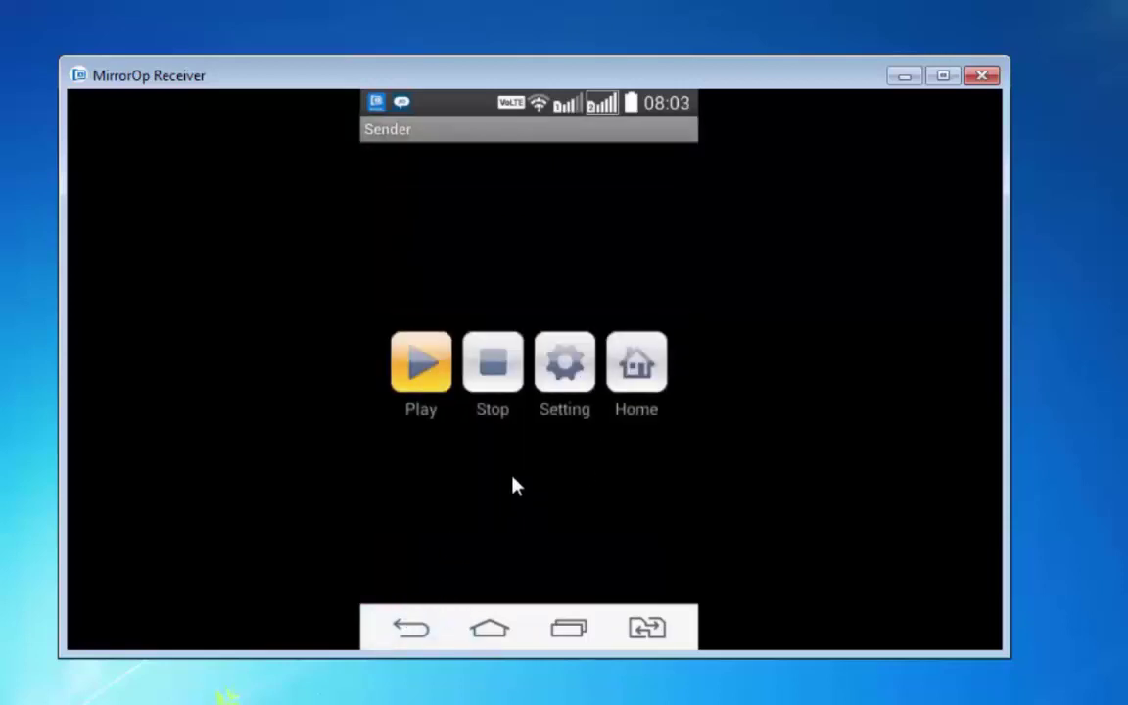
left_click(524, 389)
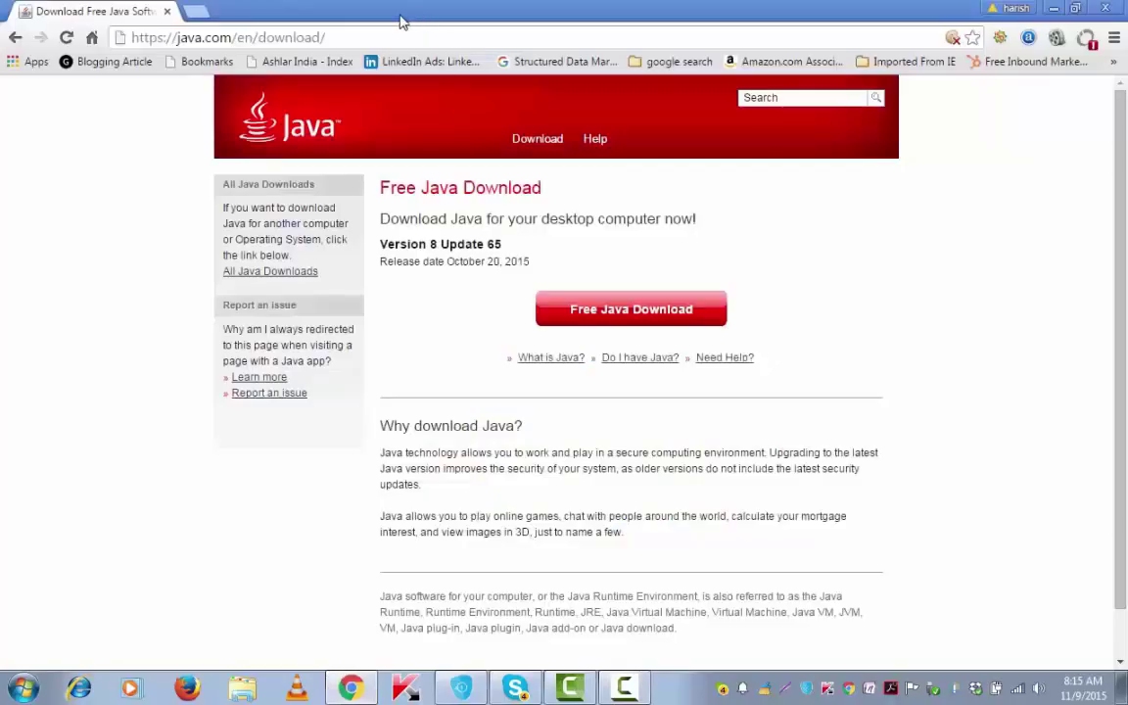
- Download the Java 8 Update 65 installer from java.com and run chromeinstall-8u65.exe
left_click_drag(297, 29, 125, 25)
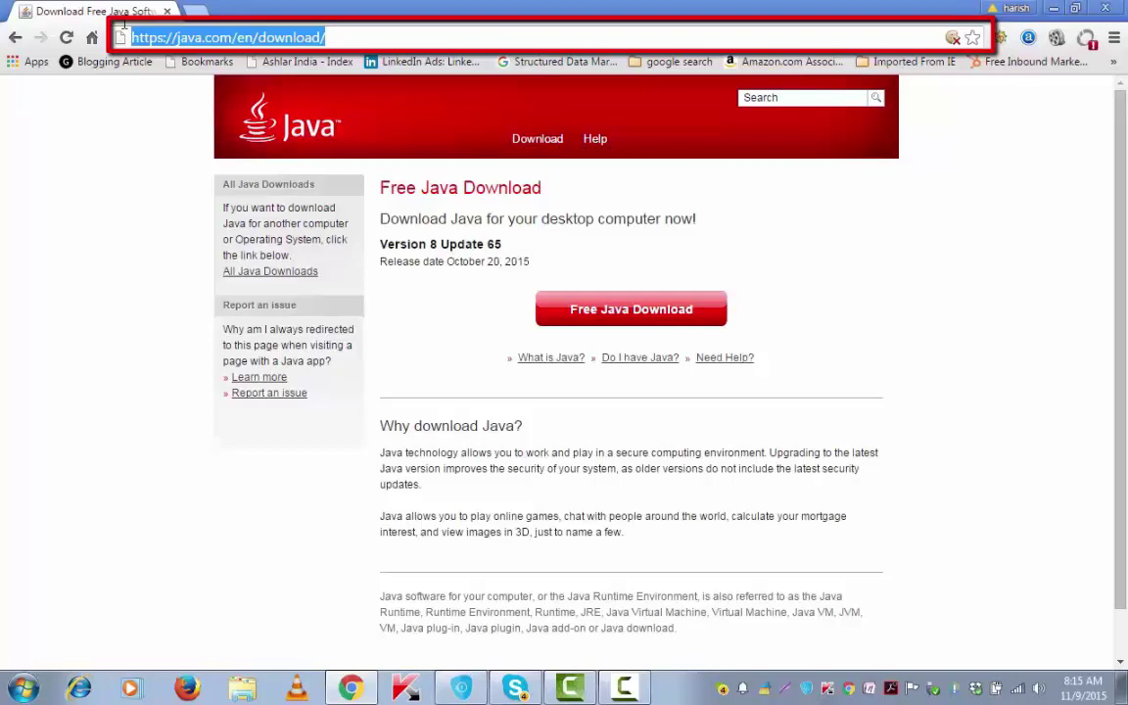
left_click(866, 215)
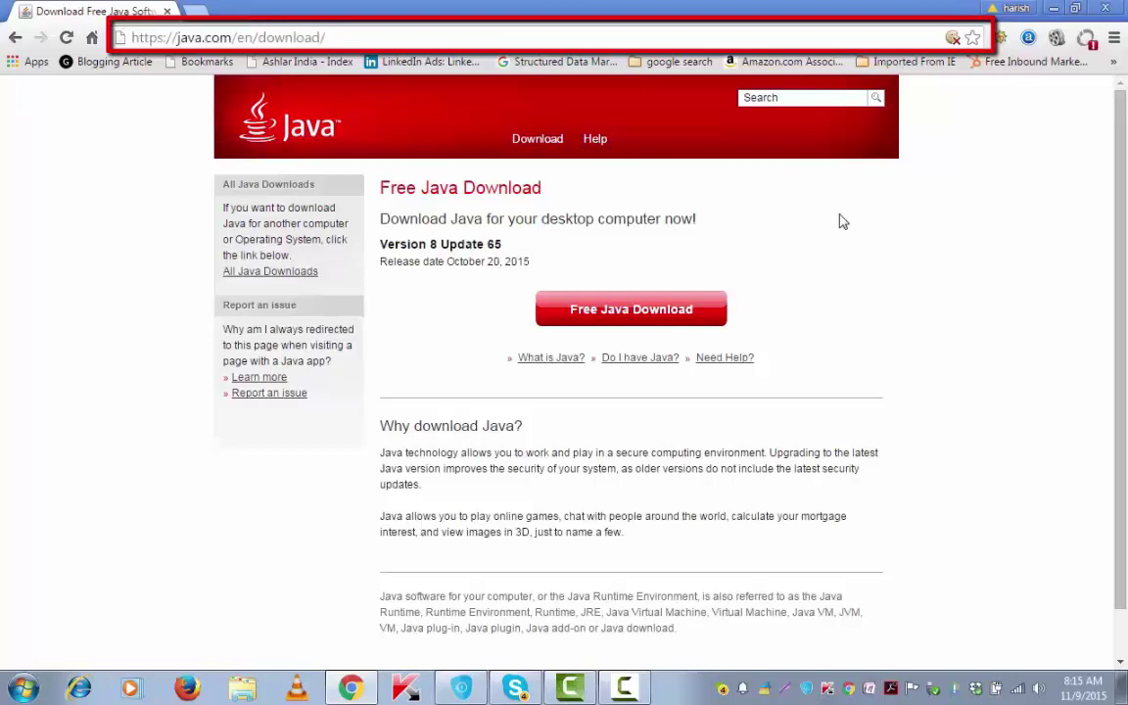
left_click(622, 311)
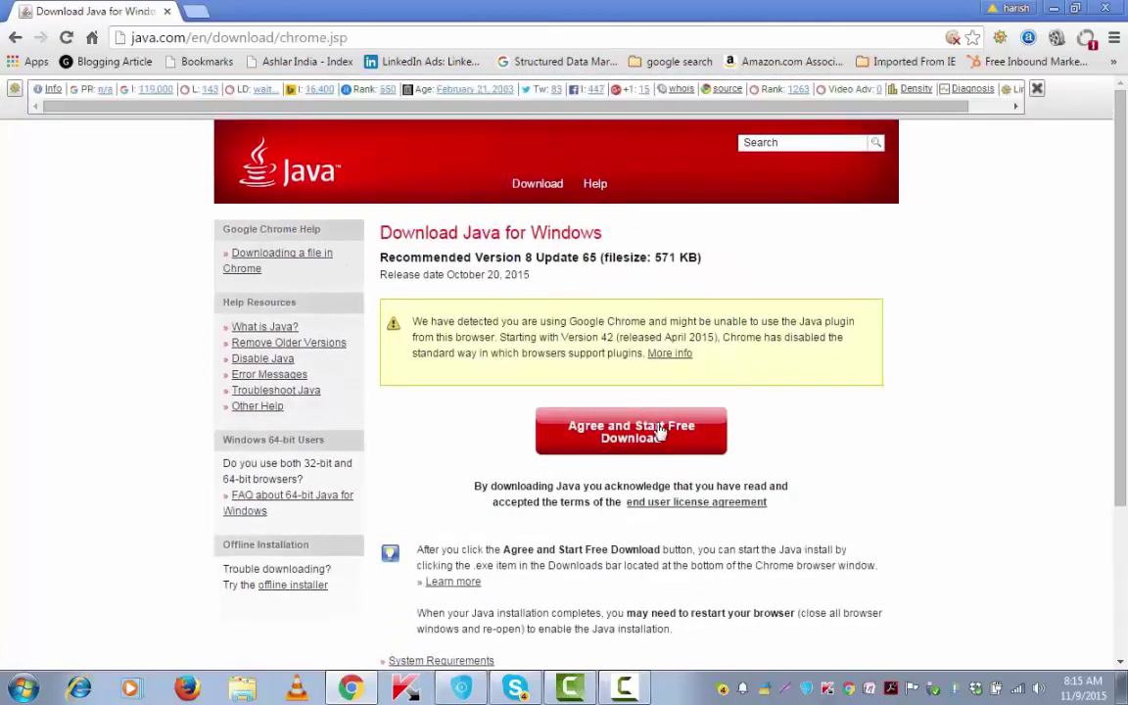
left_click(650, 434)
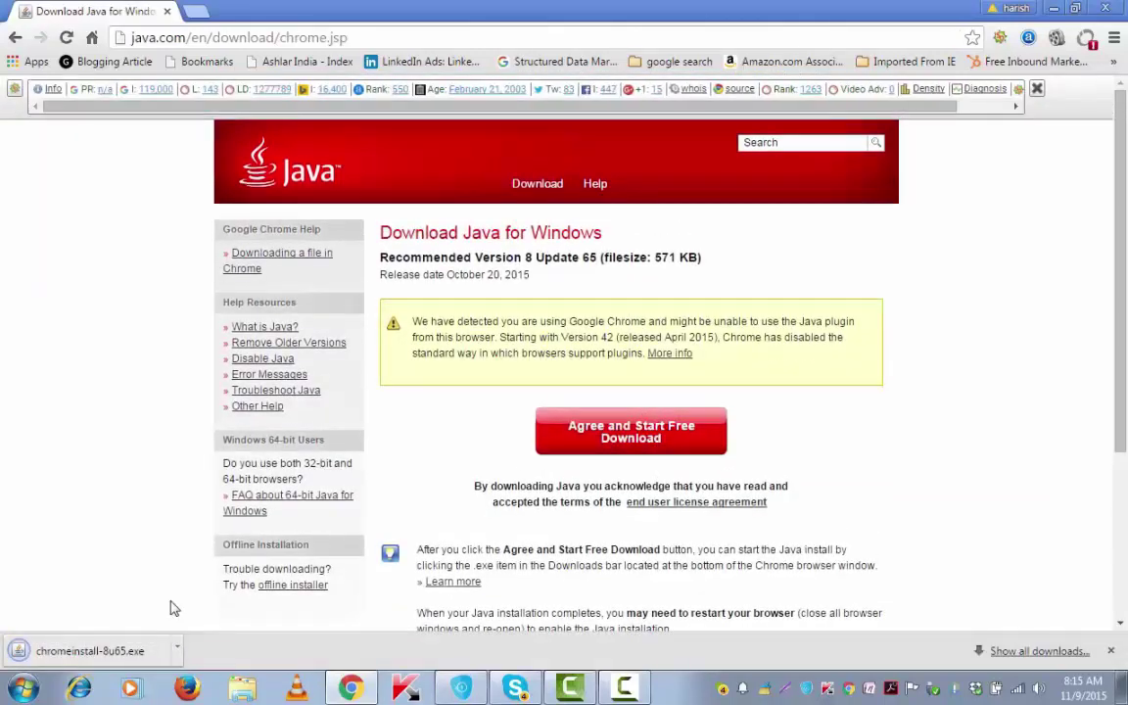
left_click(145, 651)
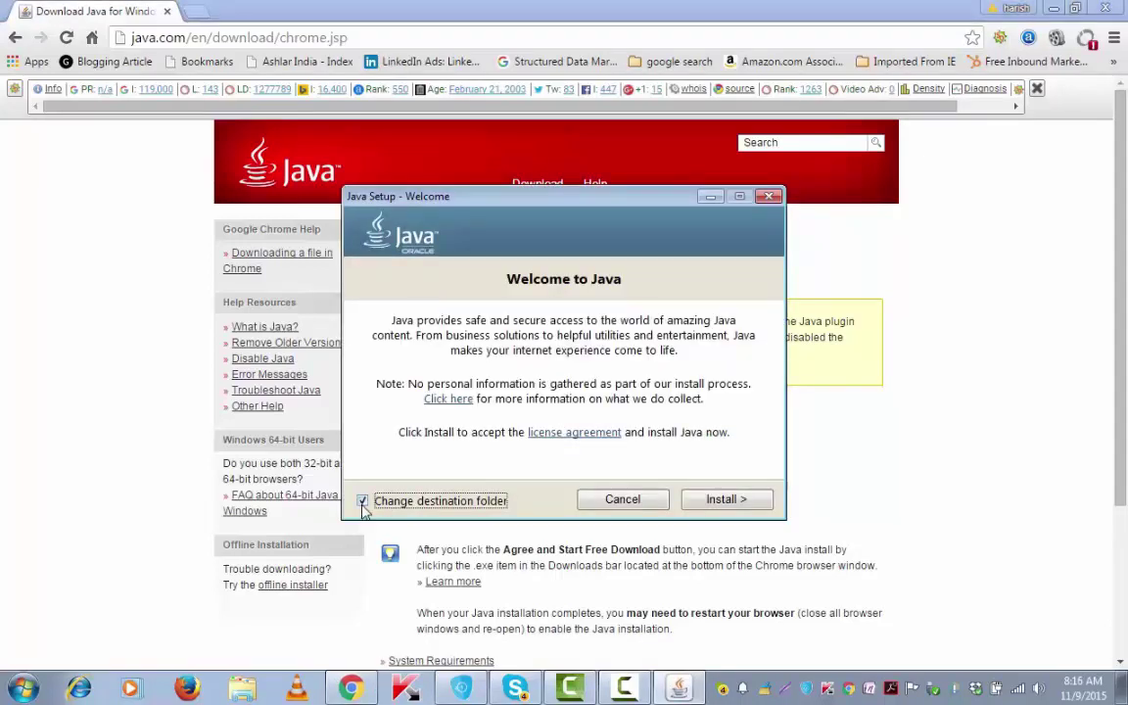
- Install Java in the default location, skip the Yahoo offer, and close the installer
left_click(363, 500)
left_click(716, 501)
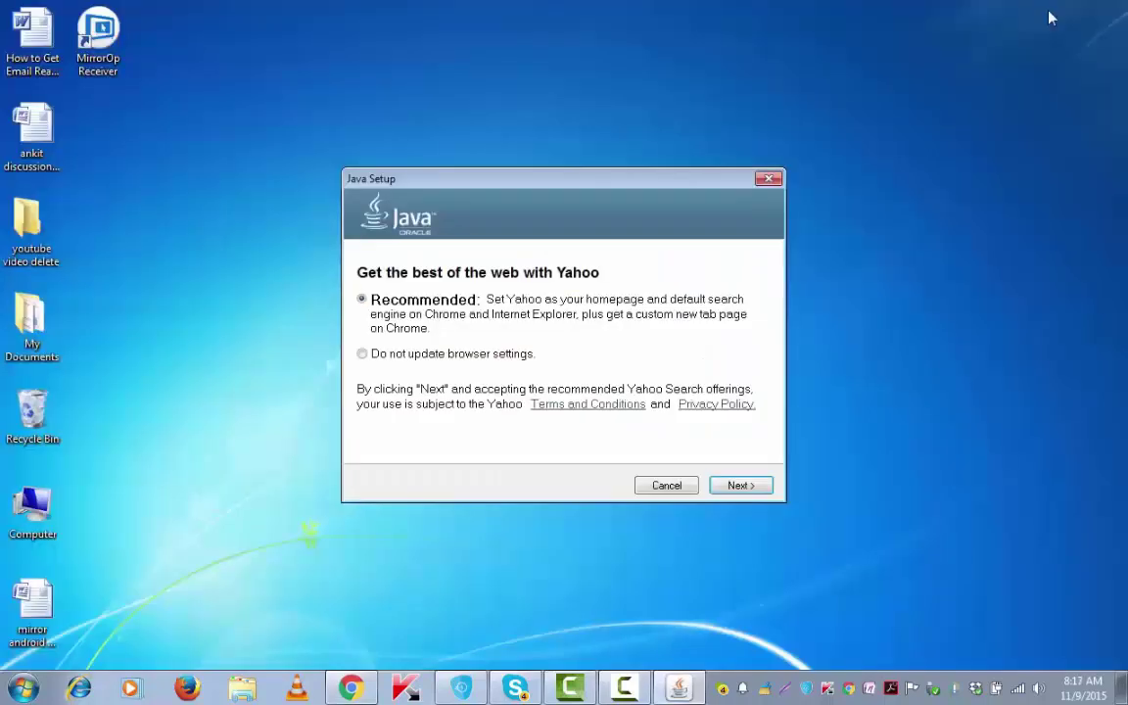
left_click(739, 486)
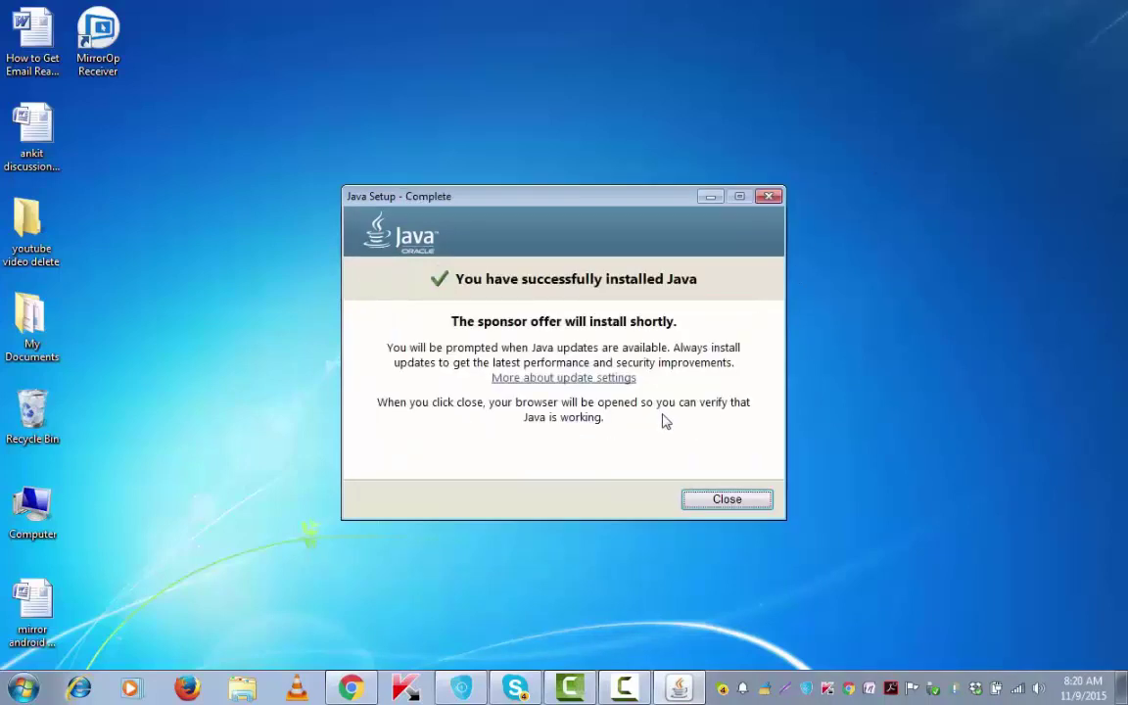
left_click(725, 501)
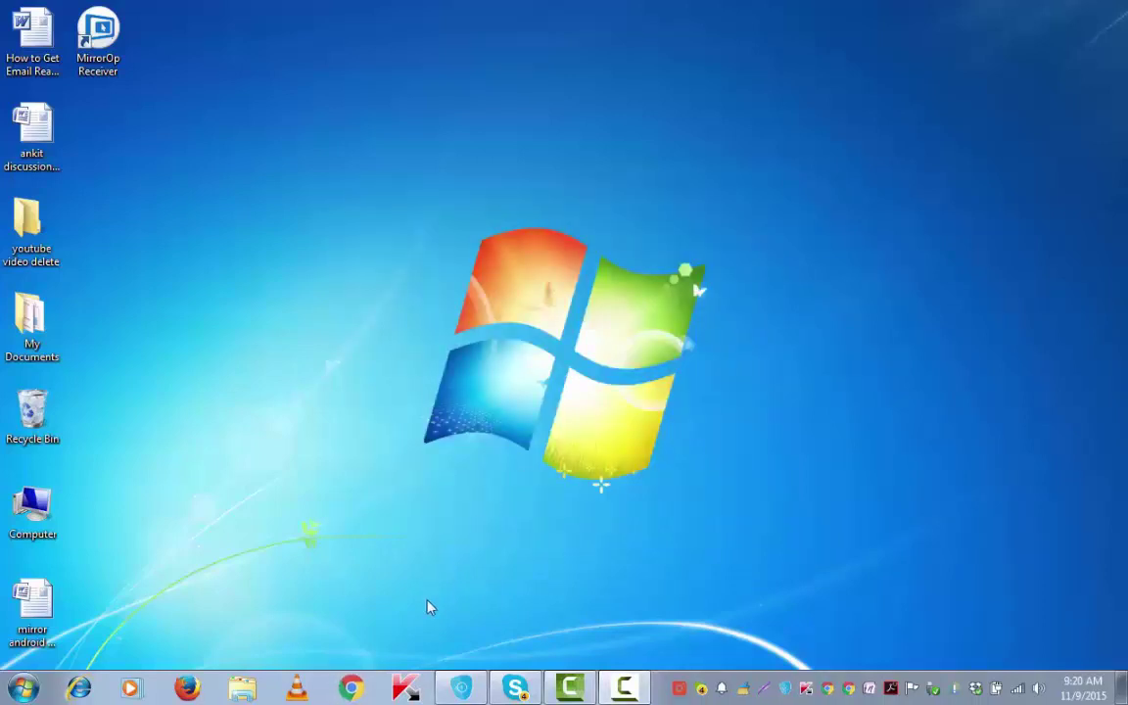
- Open the pasted TinyTake link in Chrome and download Mobile software.rar (2.23 MB)
left_click(351, 689)
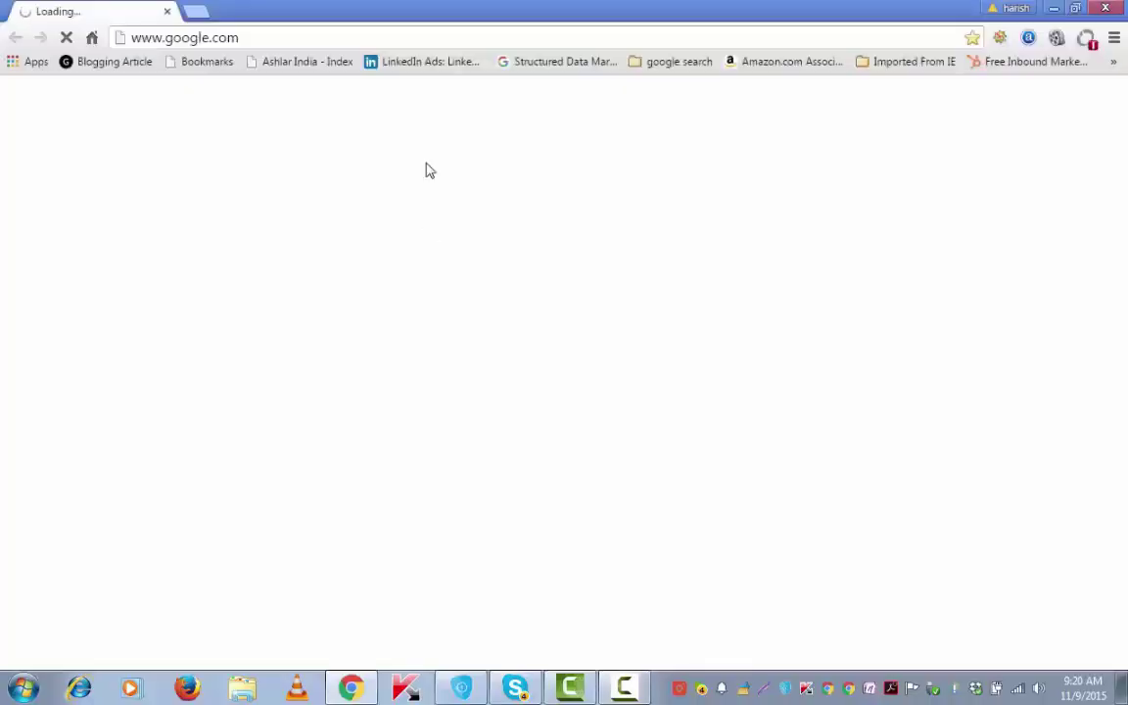
left_click(391, 39)
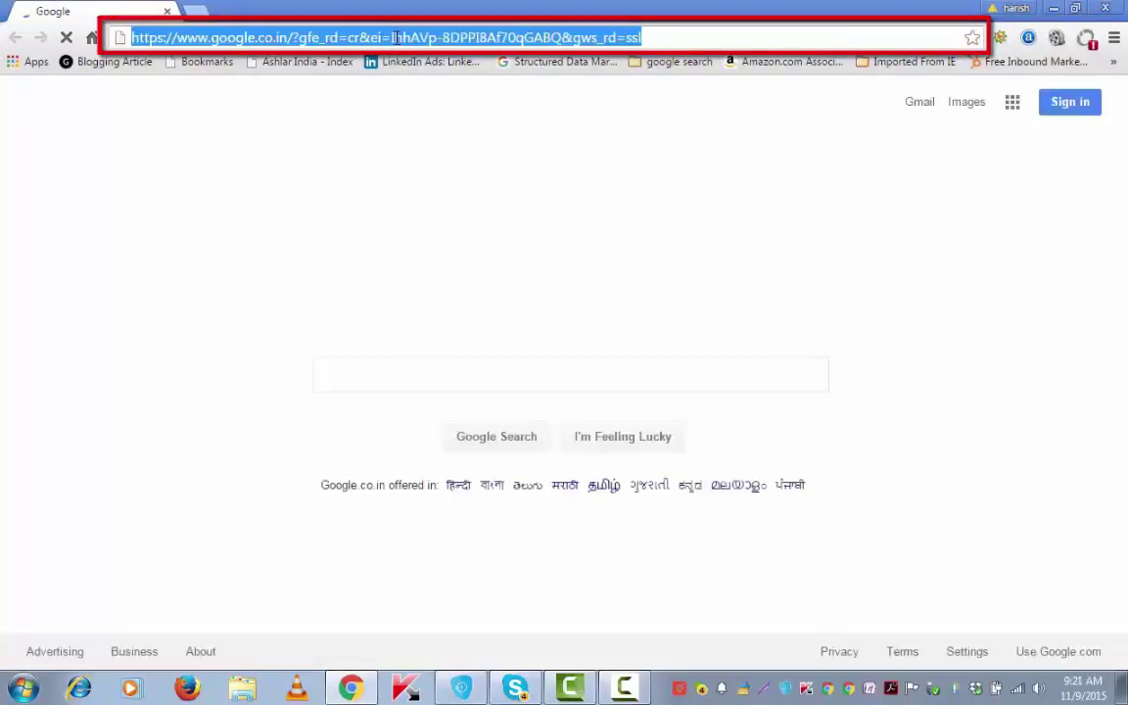
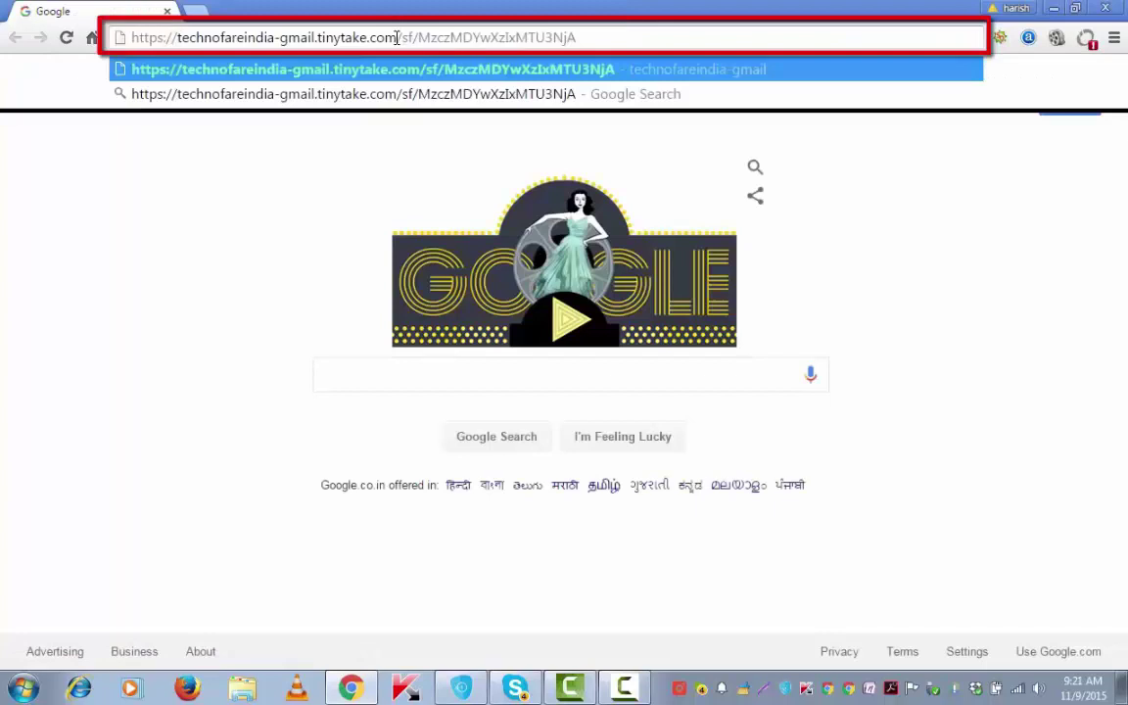
key("Return")
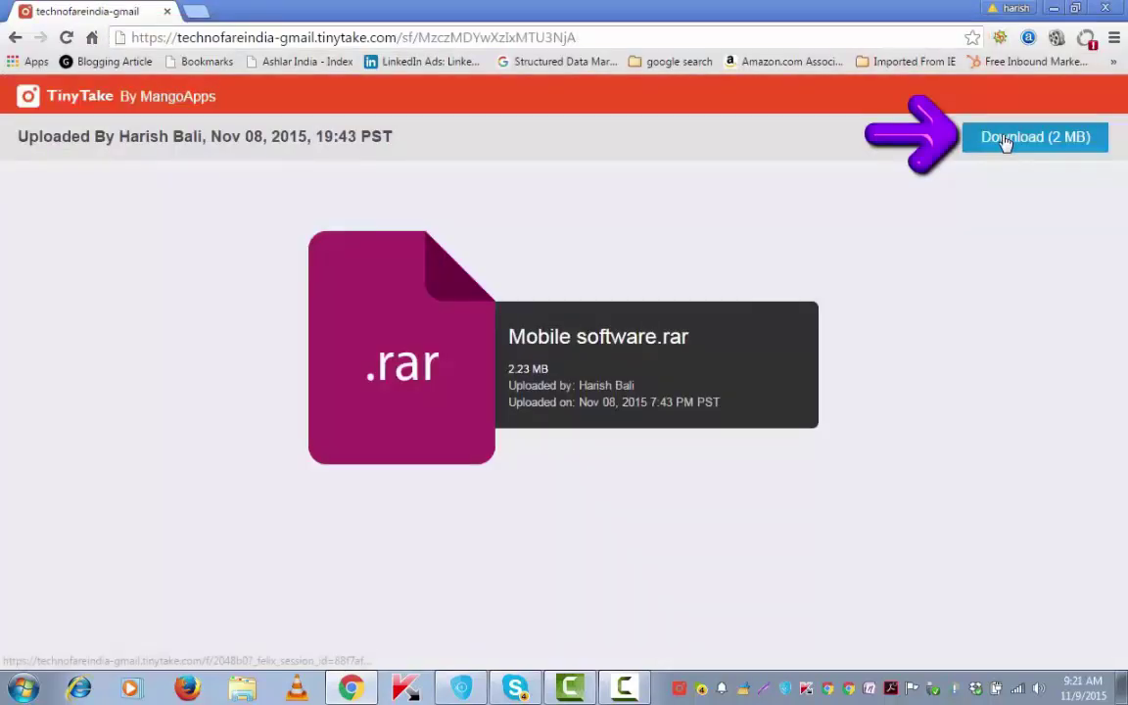
left_click(1004, 140)
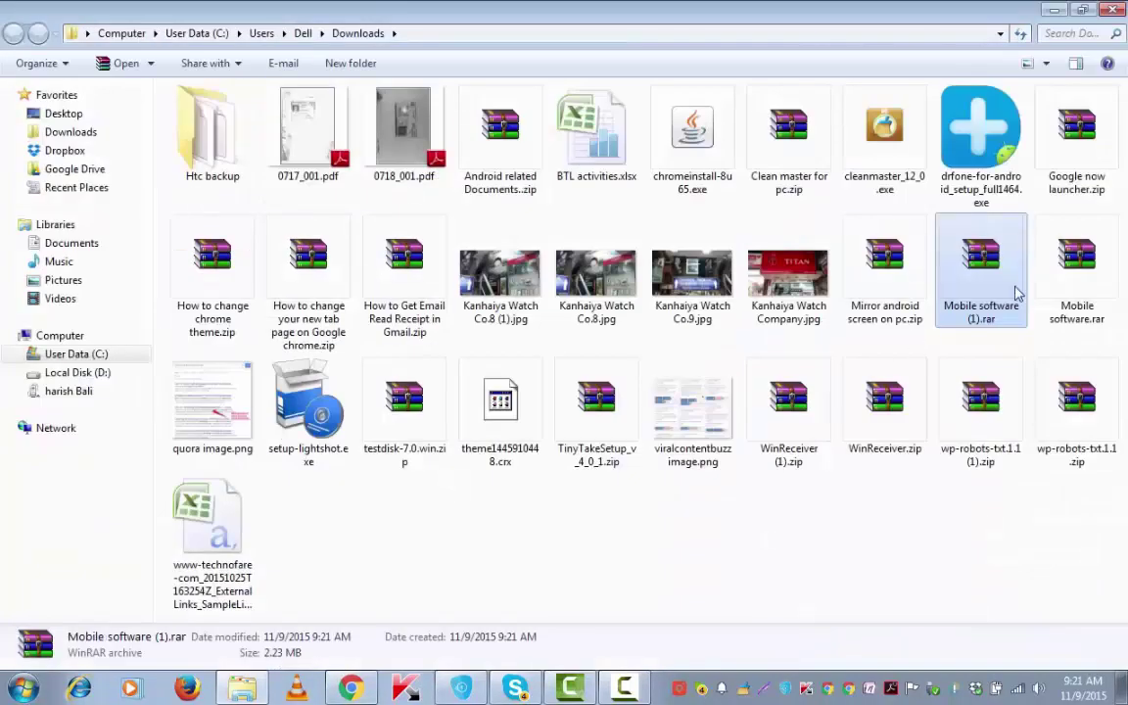
- Copy Mobile software (1).rar from Downloads, then minimize Explorer and Chrome
right_click(985, 282)
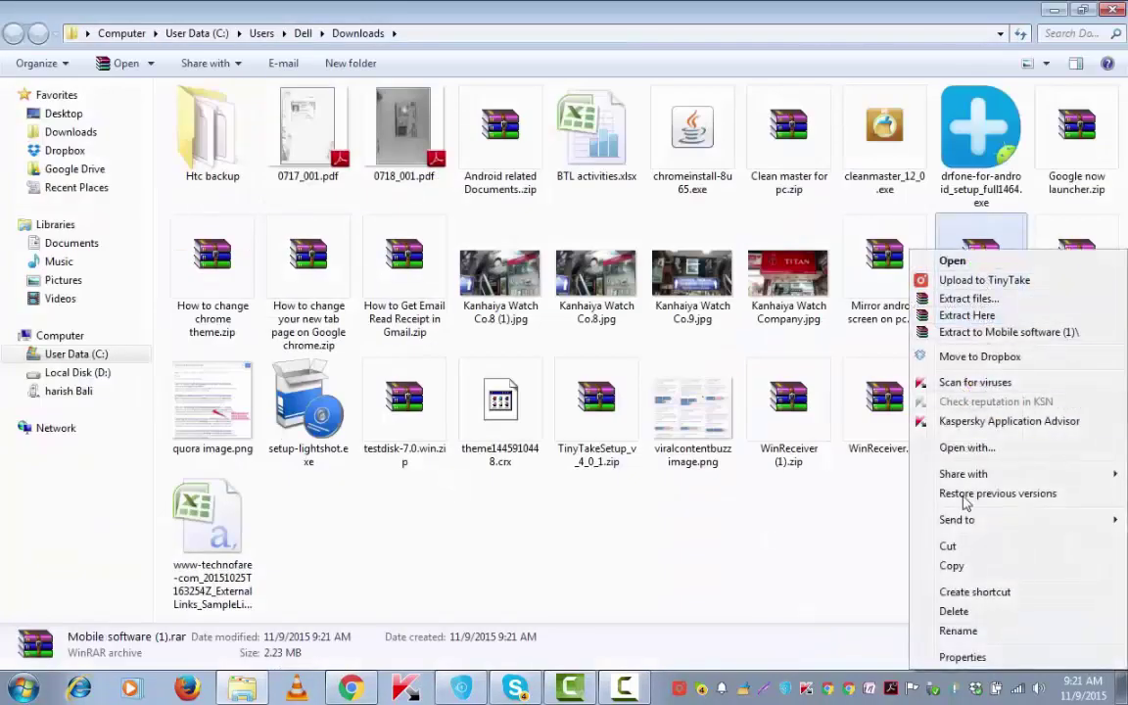
left_click(955, 567)
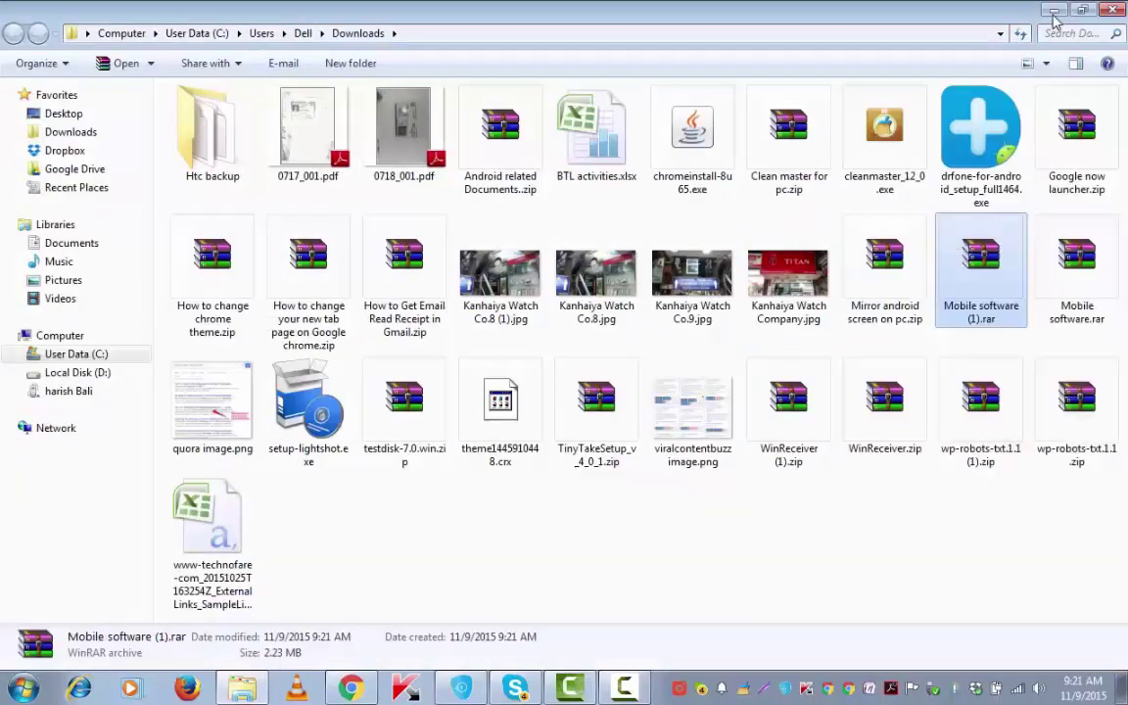
left_click(1054, 9)
left_click(1054, 8)
- Paste Mobile software (1).rar onto the desktop and extract its contents there
right_click(383, 227)
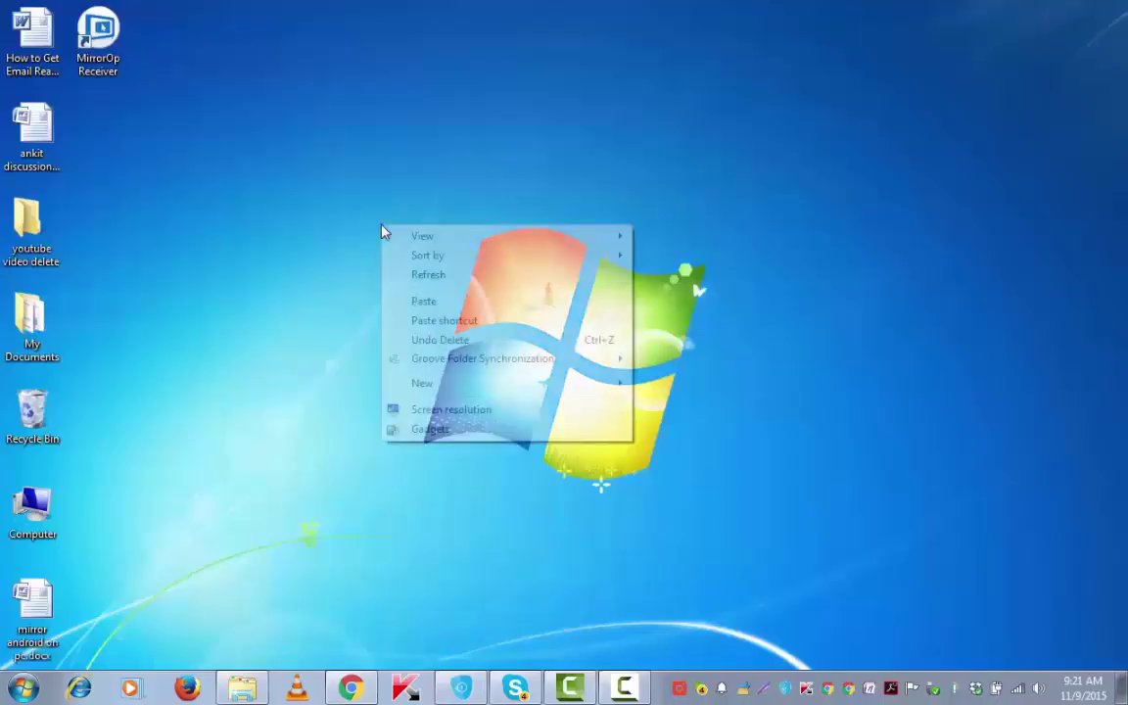
left_click(417, 300)
left_click_drag(365, 152, 101, 152)
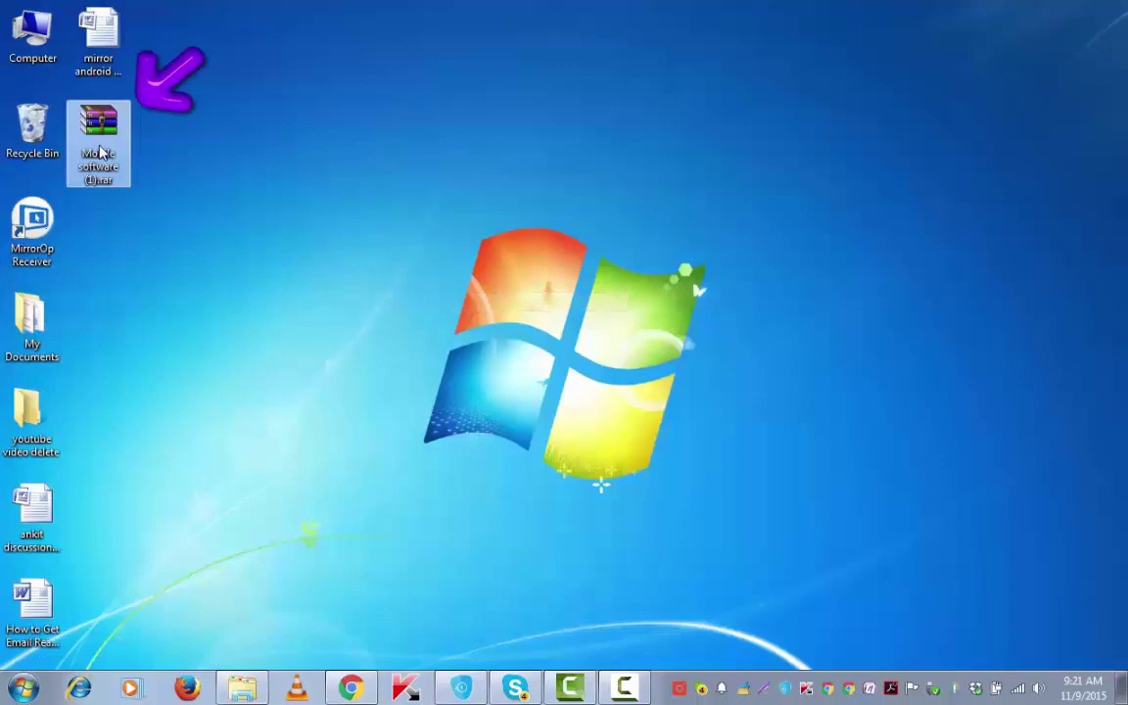
right_click(101, 152)
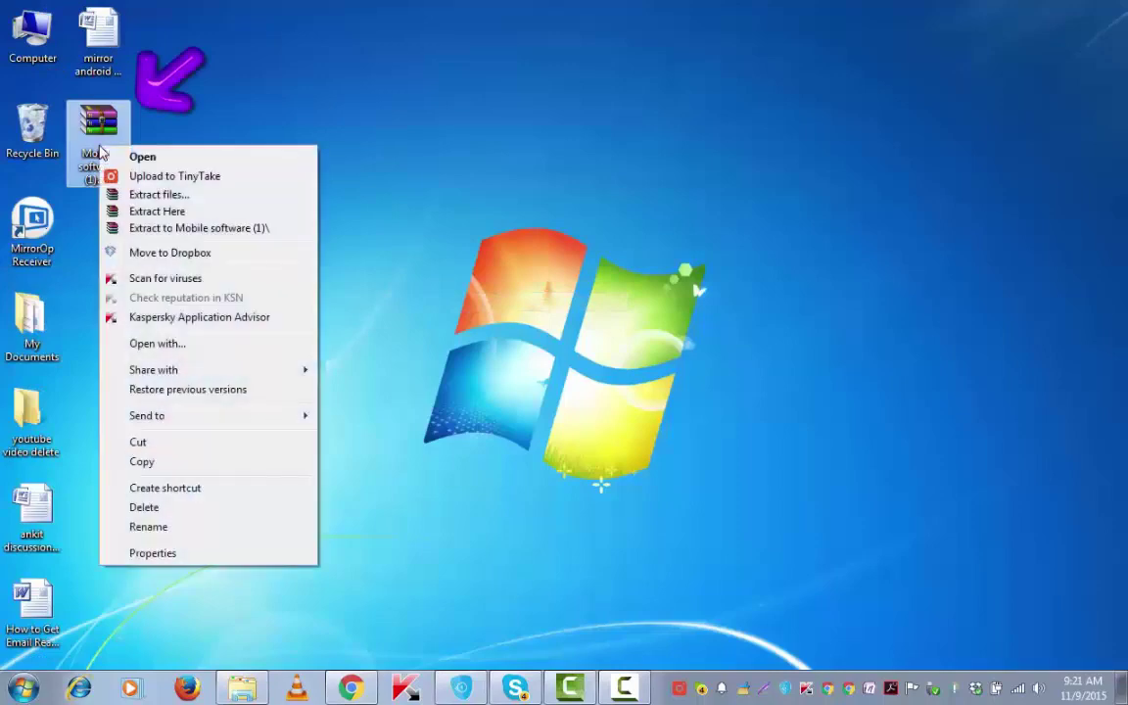
left_click(156, 212)
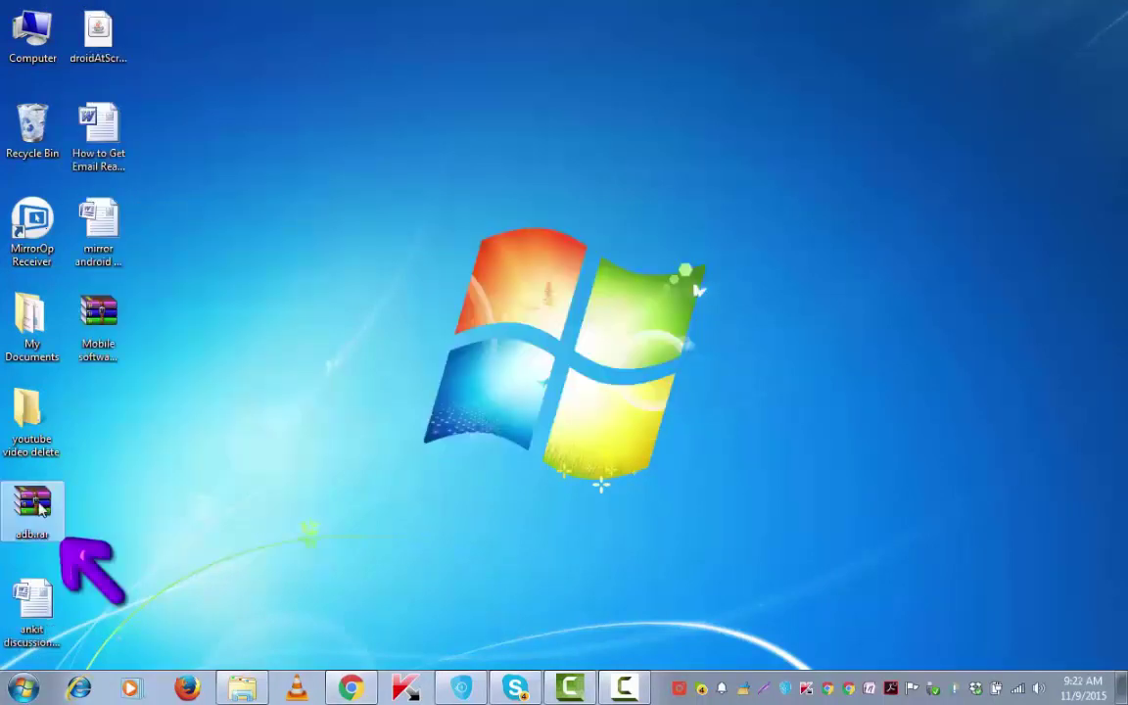
- Extract adb.rar into an adb folder, entering the archive password
right_click(40, 507)
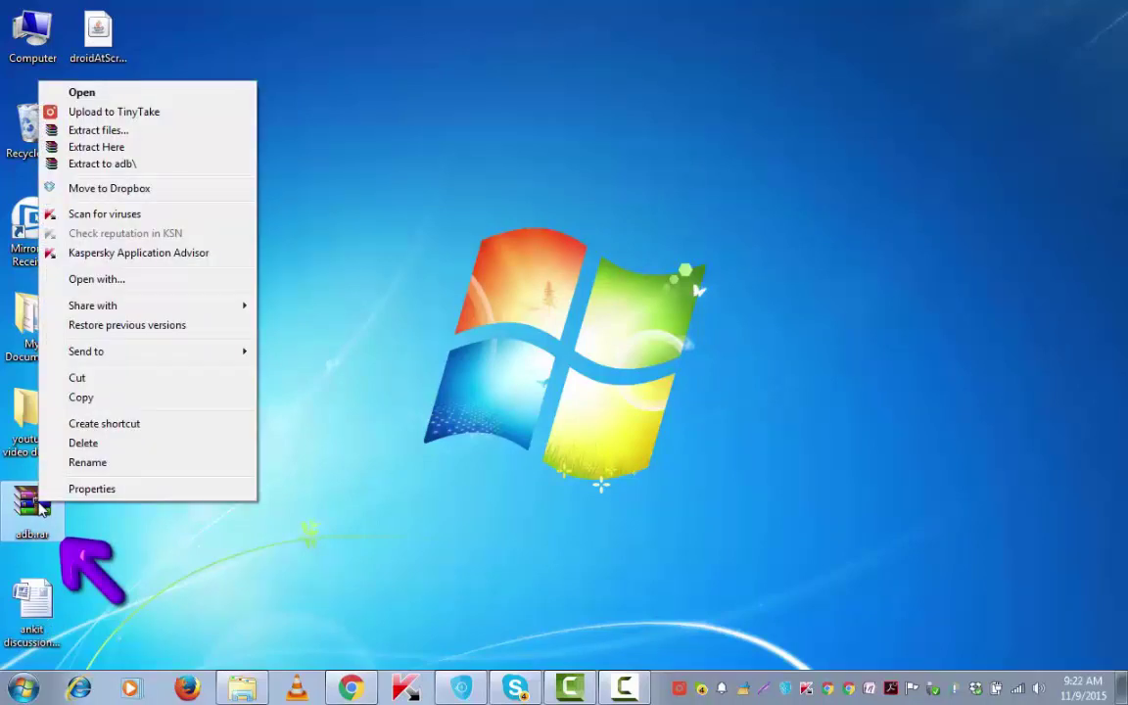
left_click(128, 163)
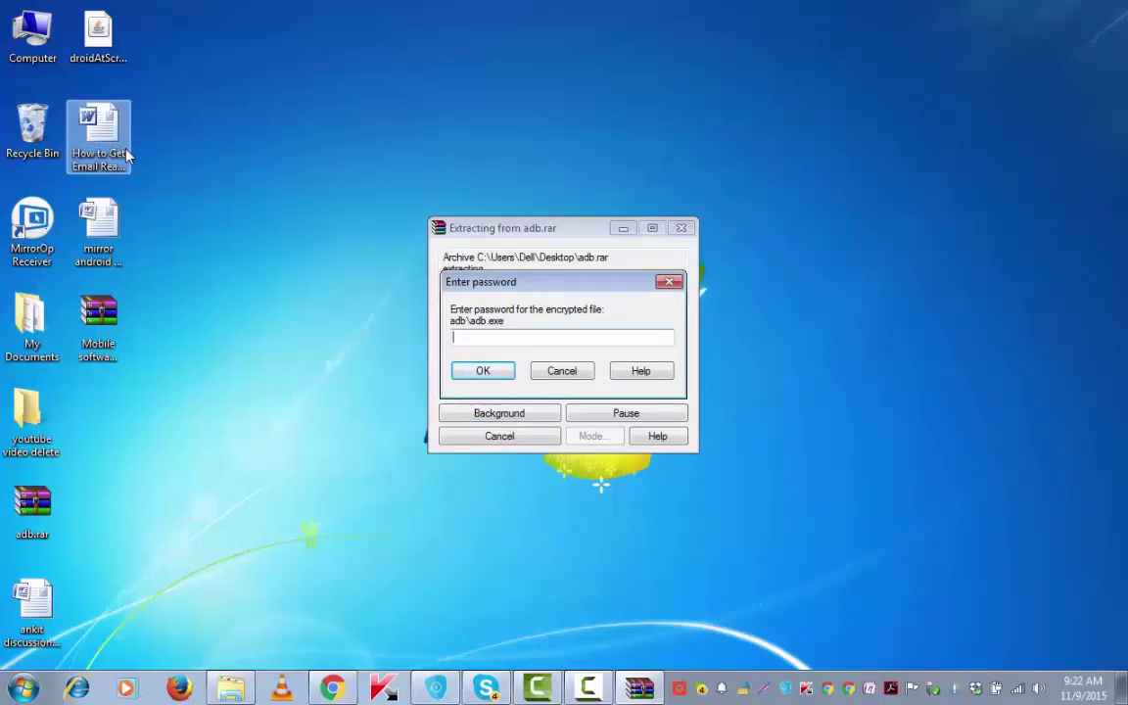
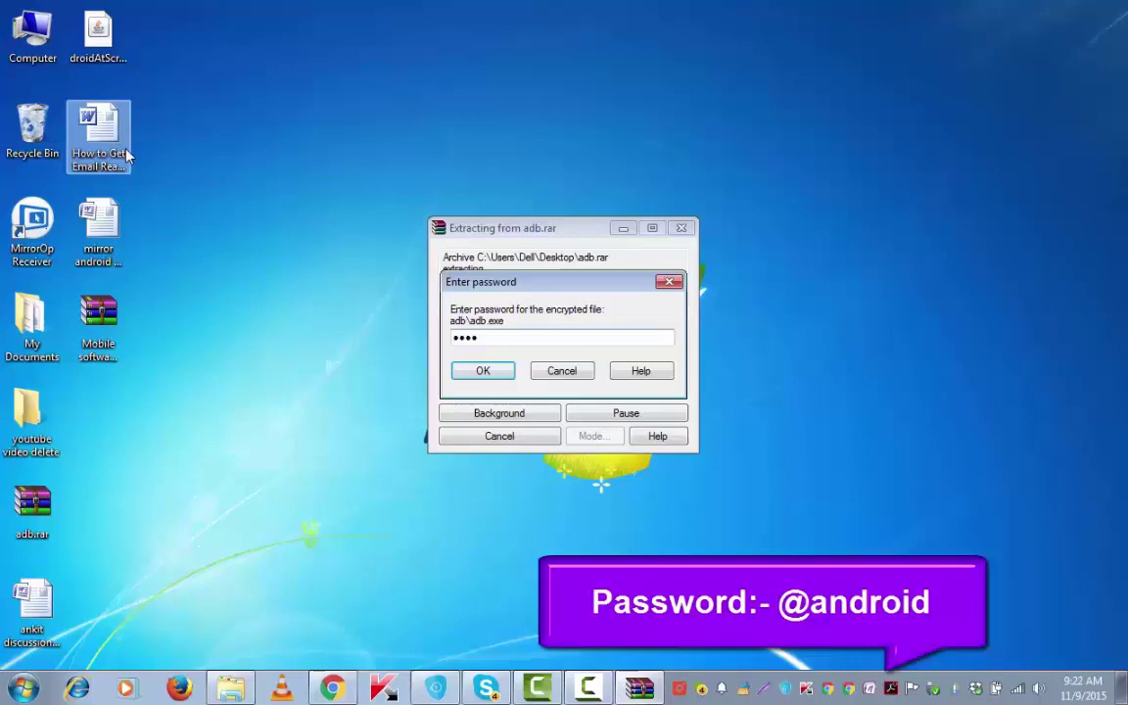
left_click(480, 374)
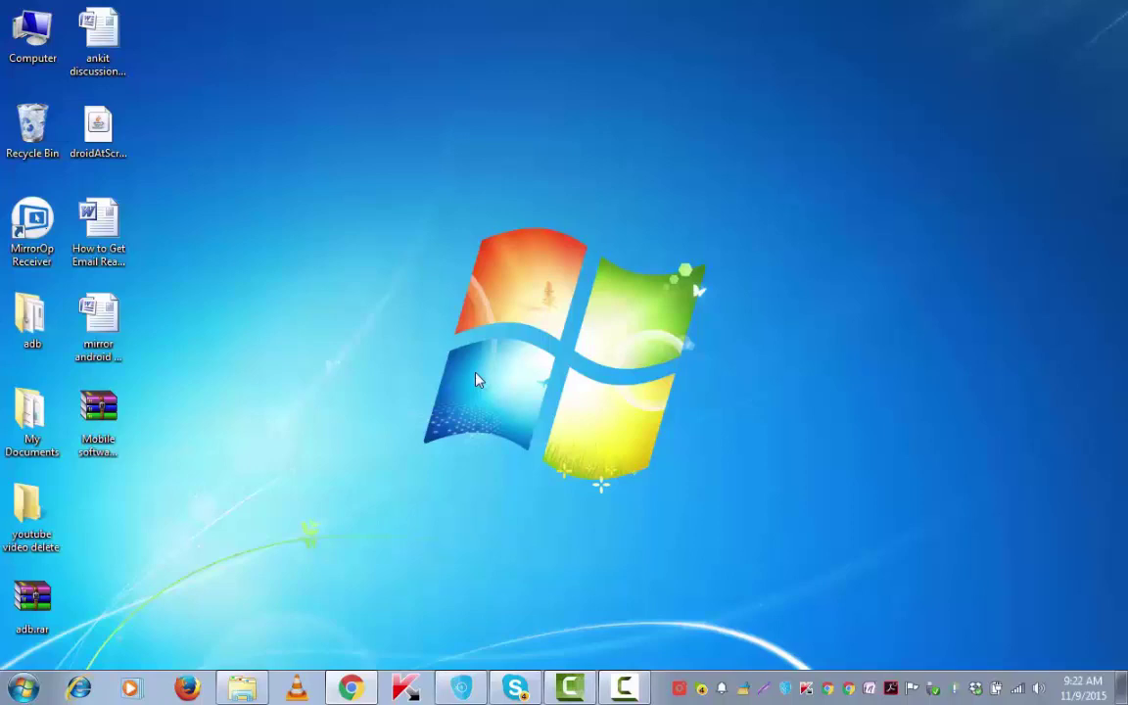
- Create a new folder named 'screenshare' on the desktop
right_click(208, 307)
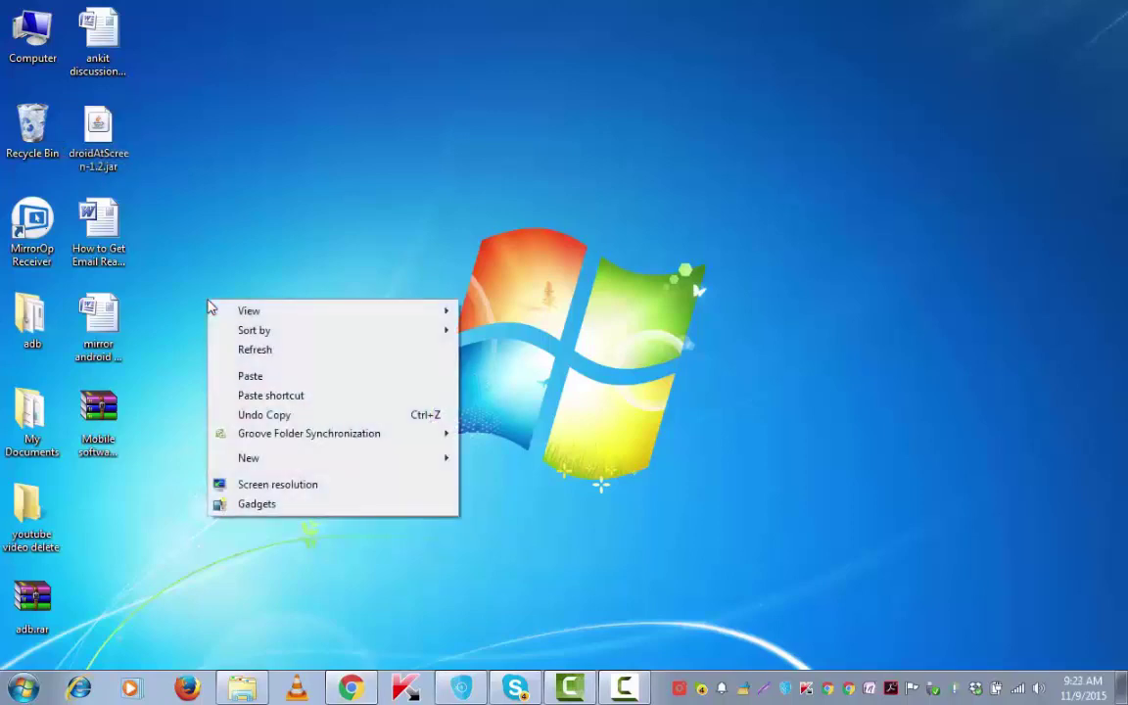
mouse_move(440, 467)
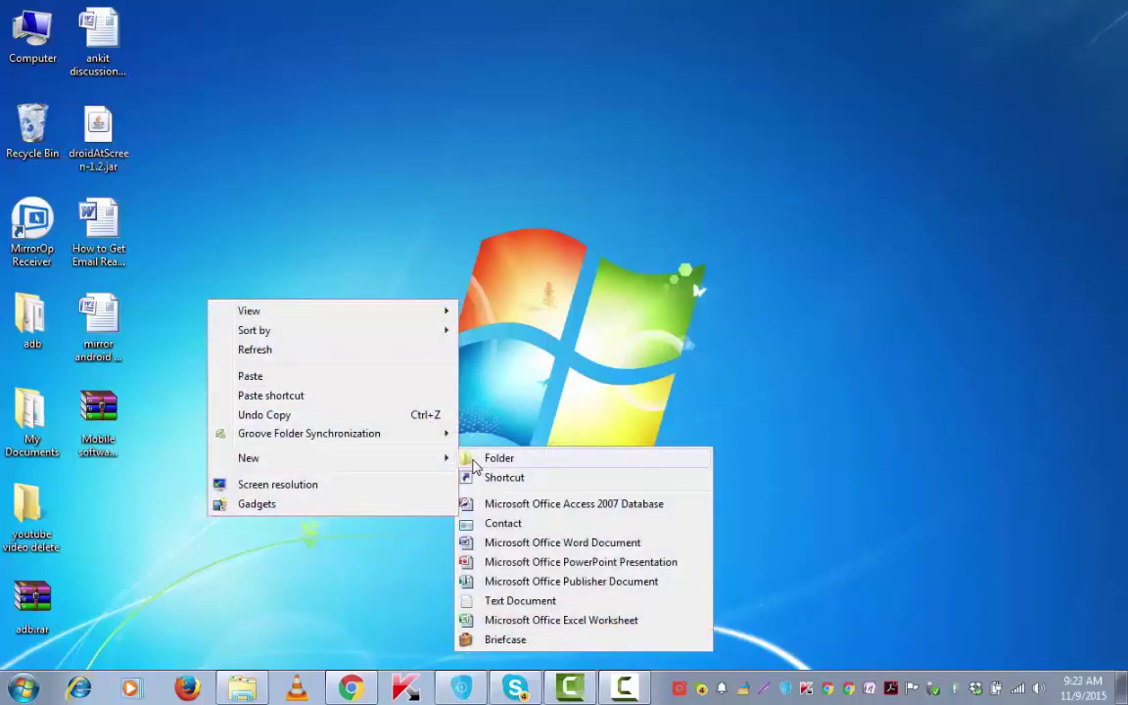
left_click(474, 459)
type("screenshare")
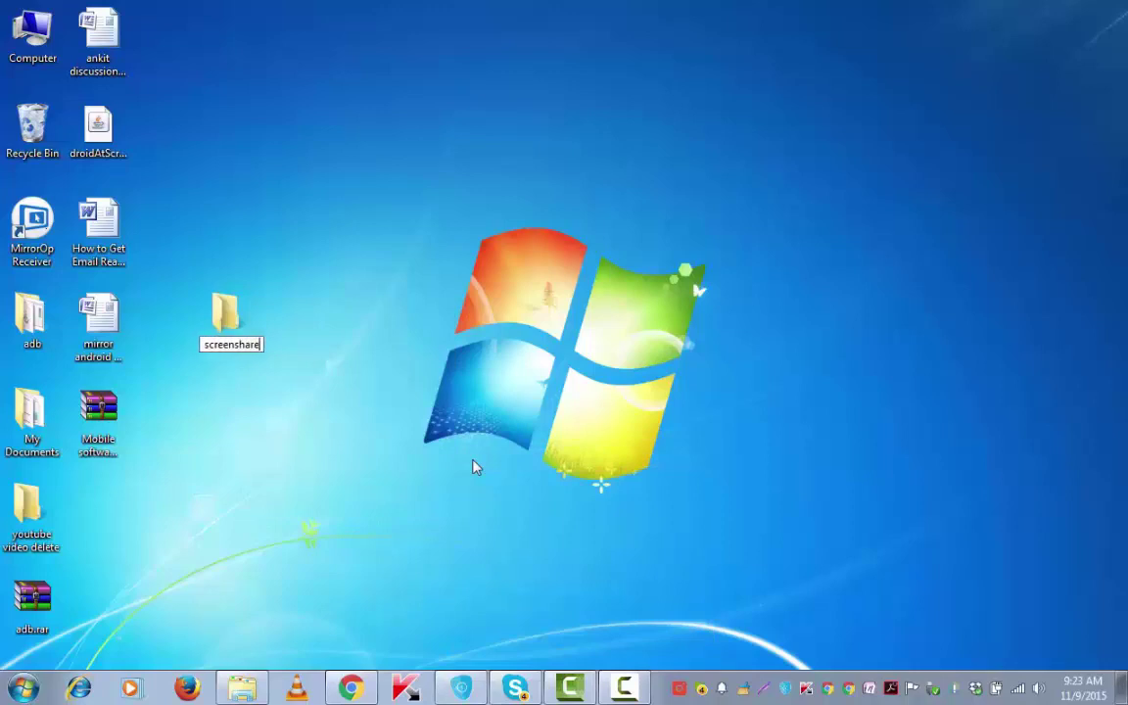
left_click(137, 435)
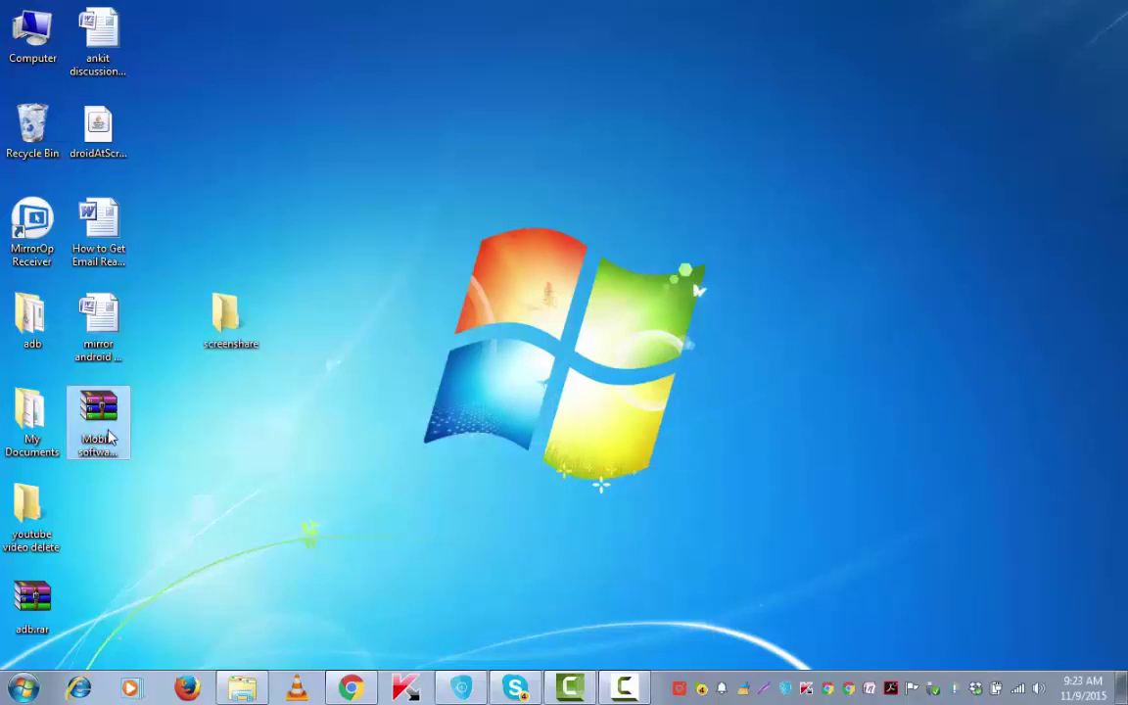
- Copy the adb folder and droidAtScreen-1.2.jar into the screenshare folder
left_click(98, 127)
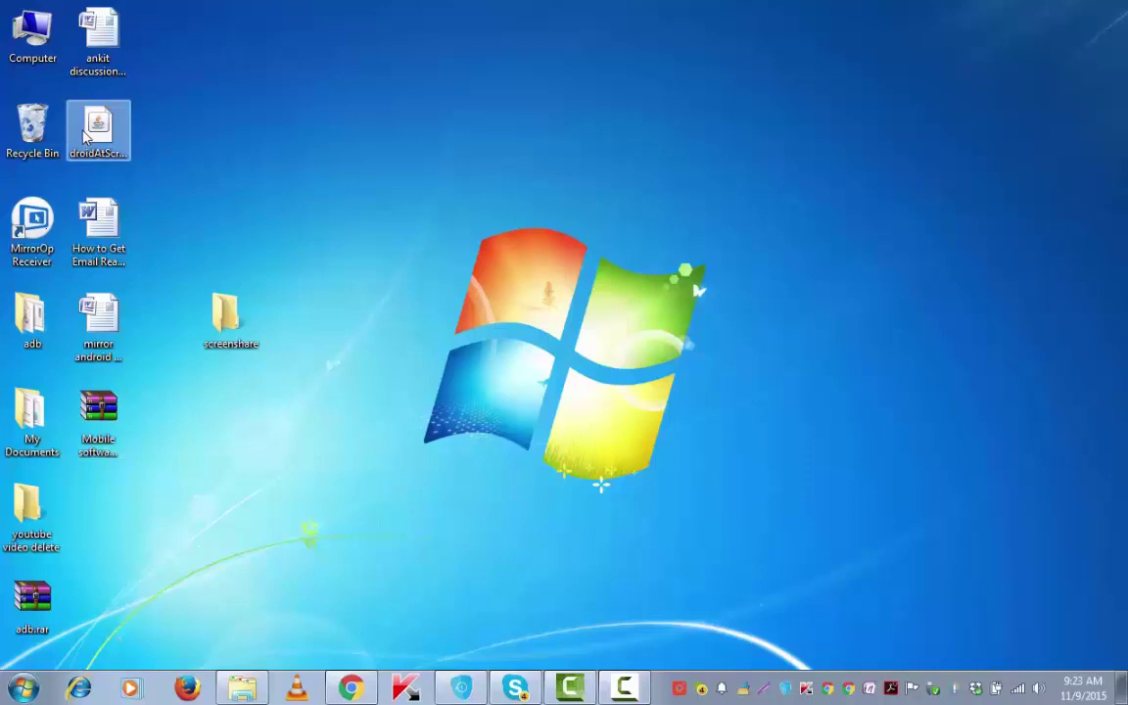
right_click(33, 338)
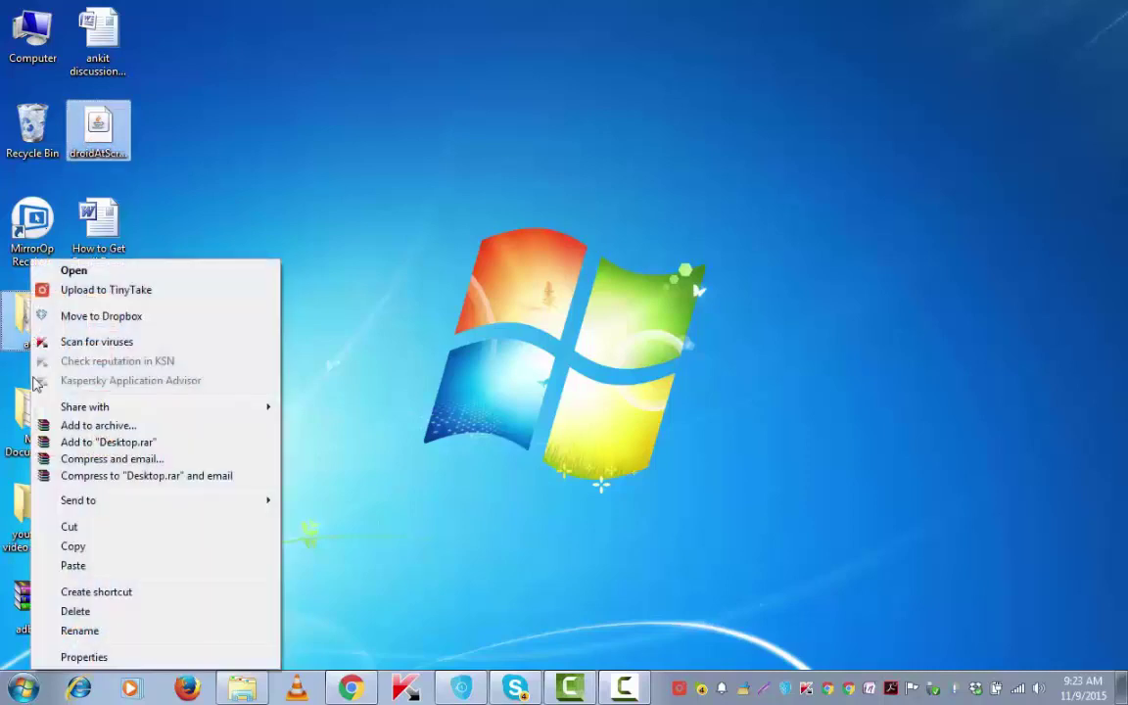
left_click(69, 546)
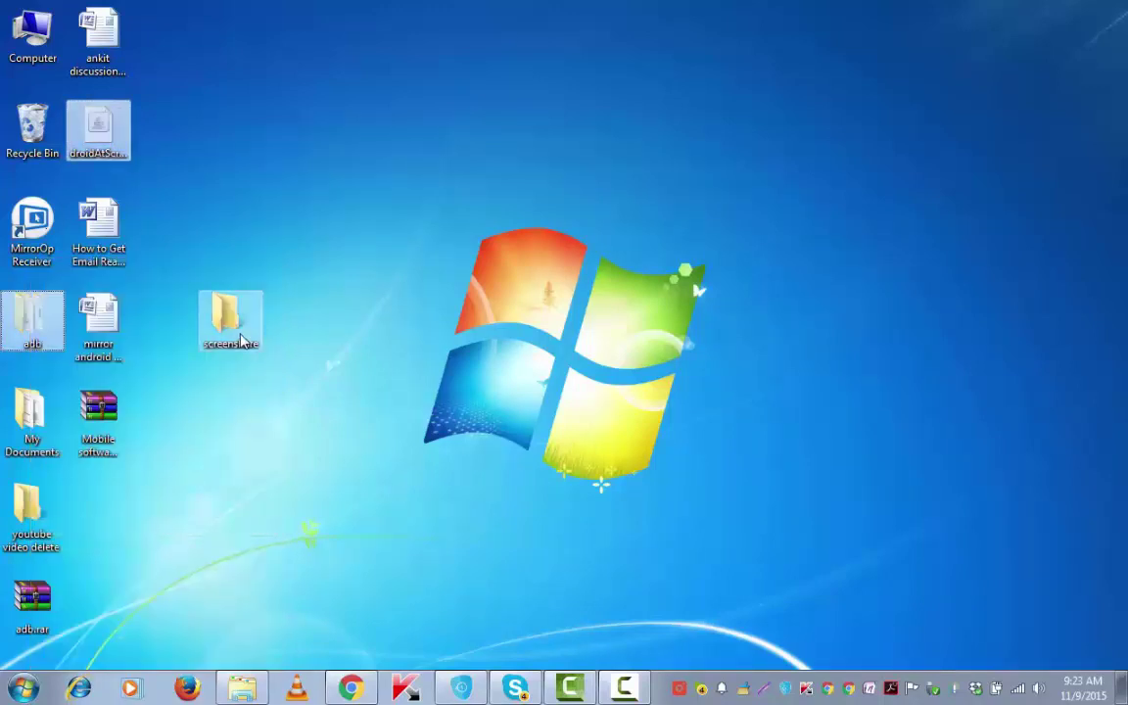
double_click(227, 319)
right_click(257, 246)
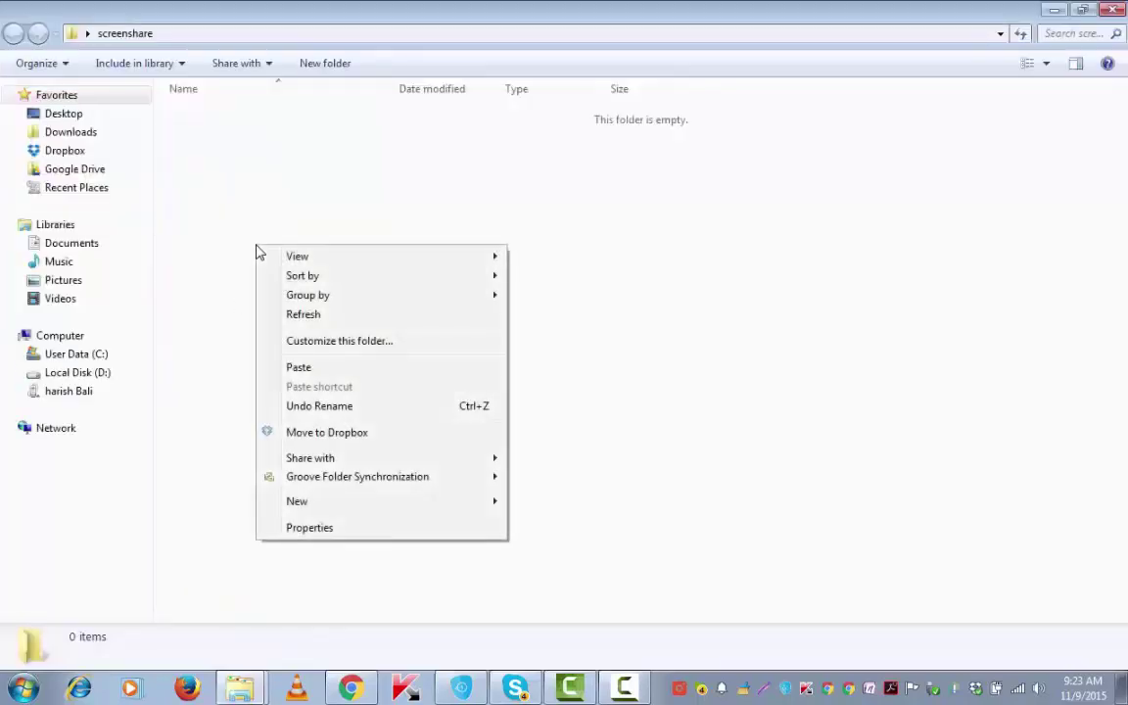
left_click(298, 367)
left_click(242, 137)
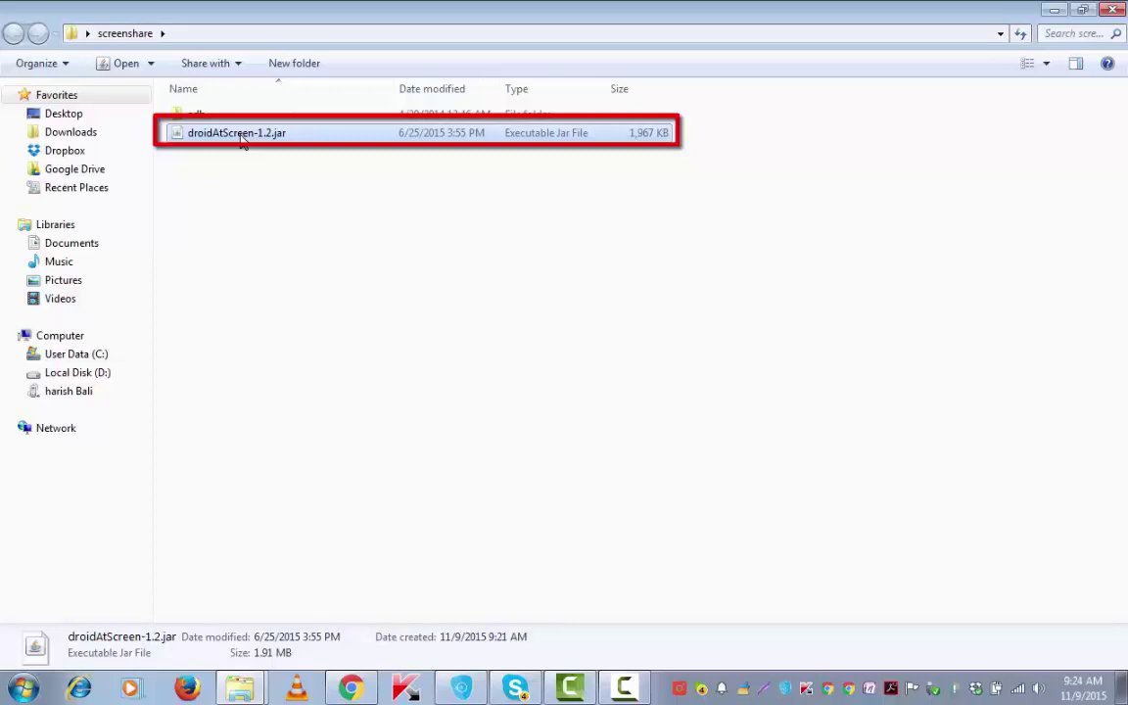
- Launch droidAtScreen-1.2.jar and start browsing for the ADB executable path
double_click(242, 137)
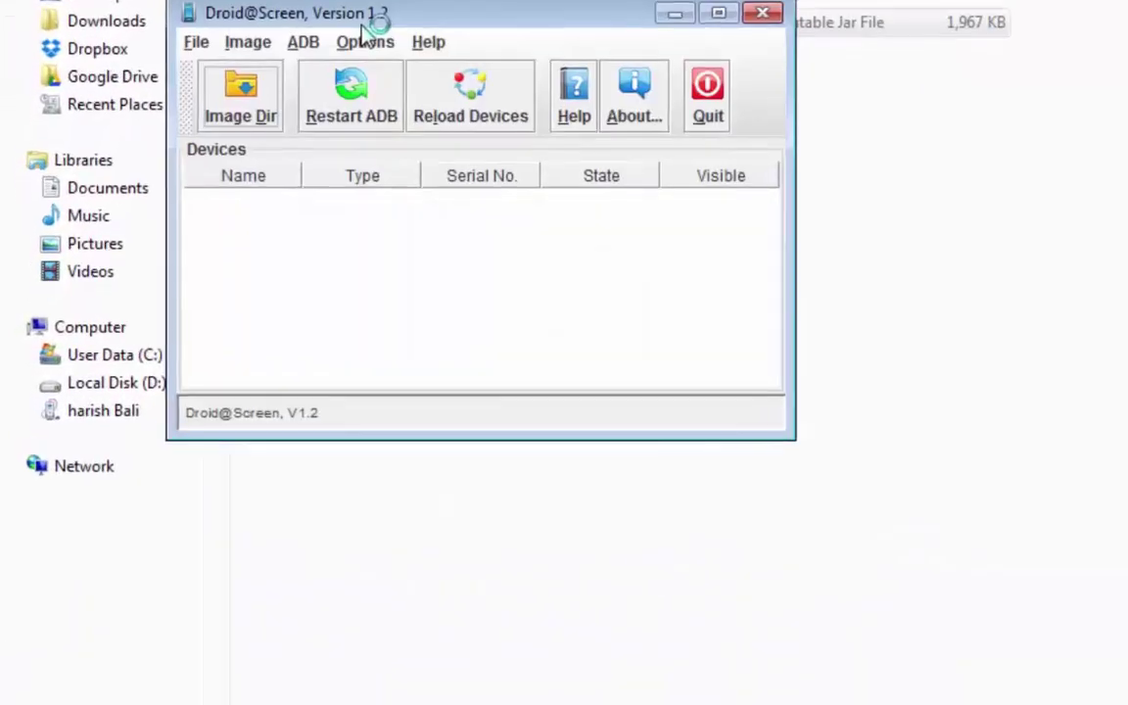
left_click(369, 107)
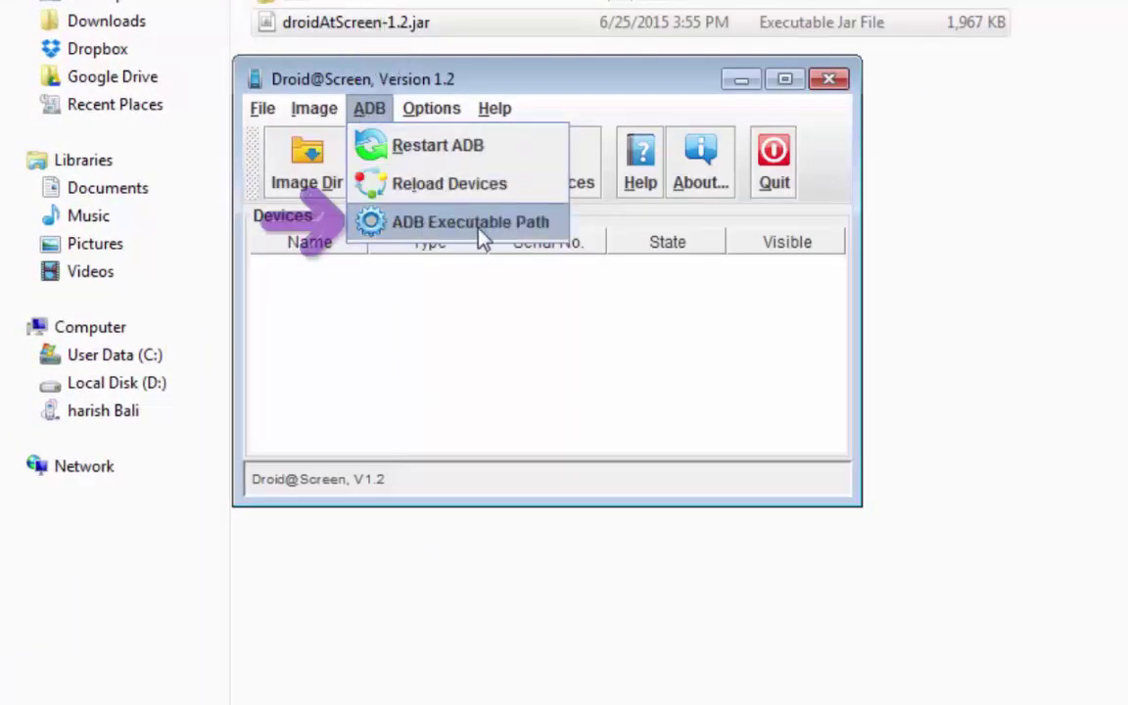
left_click(533, 223)
left_click(882, 384)
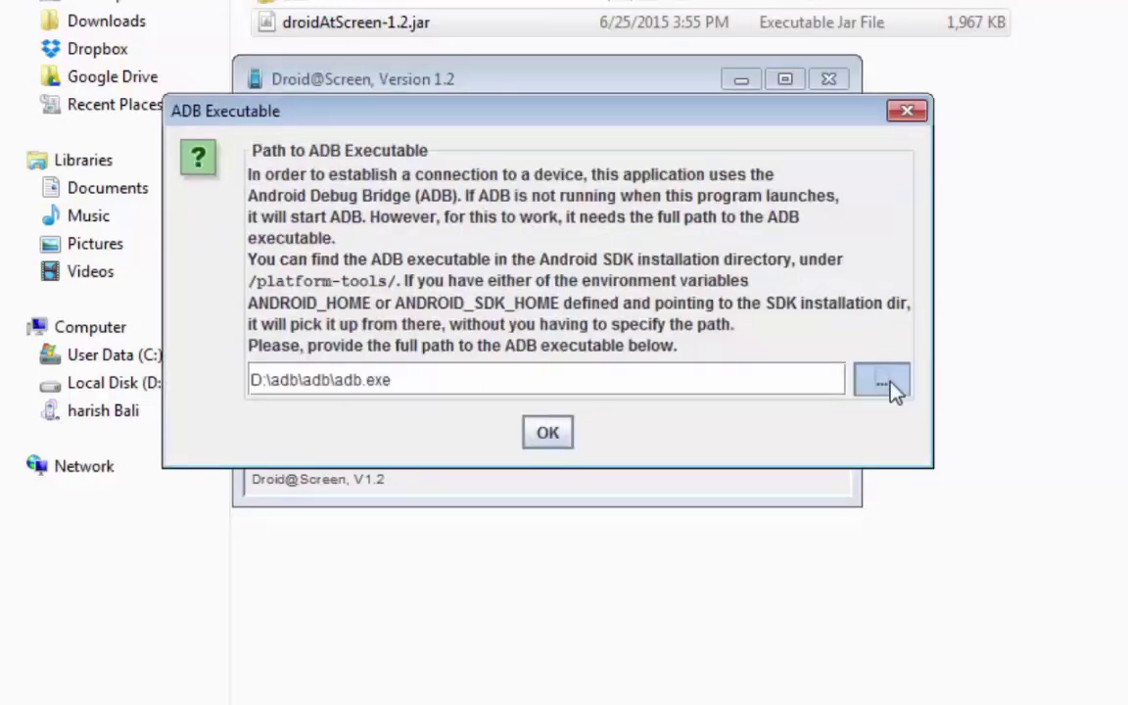
- Pick adb.exe from Desktop\screenshare\adb as the ADB executable
left_click(656, 113)
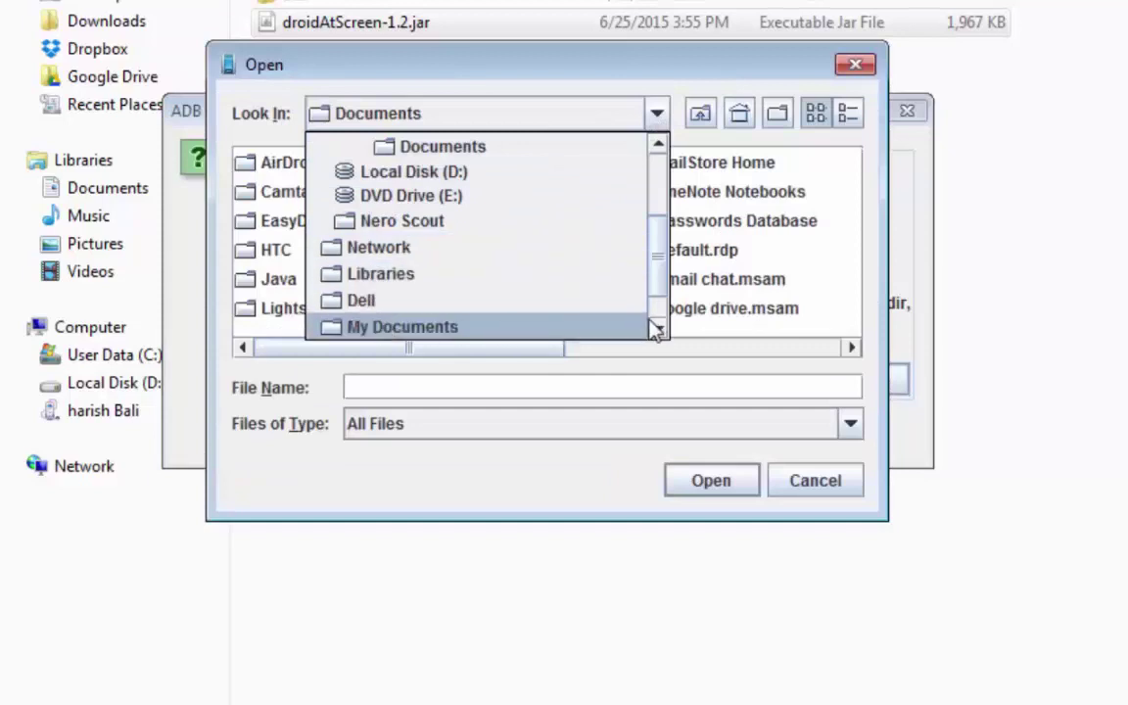
scroll(664, 157, "up", 1)
scroll(662, 156, "up", 2)
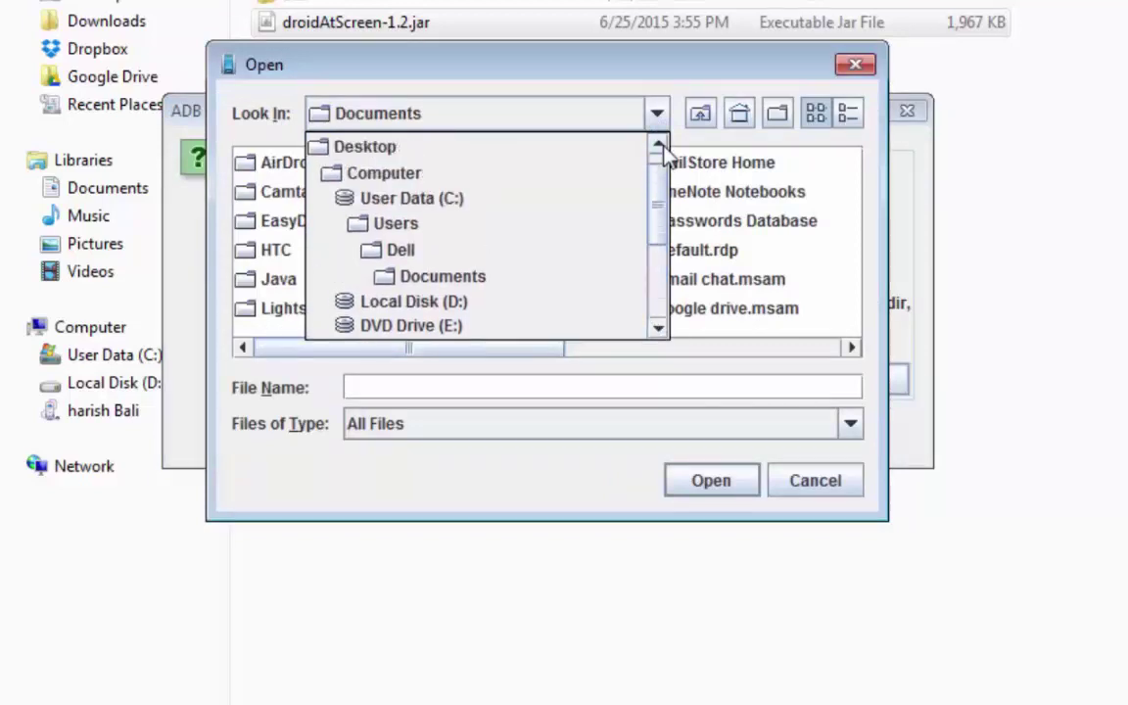
left_click(383, 176)
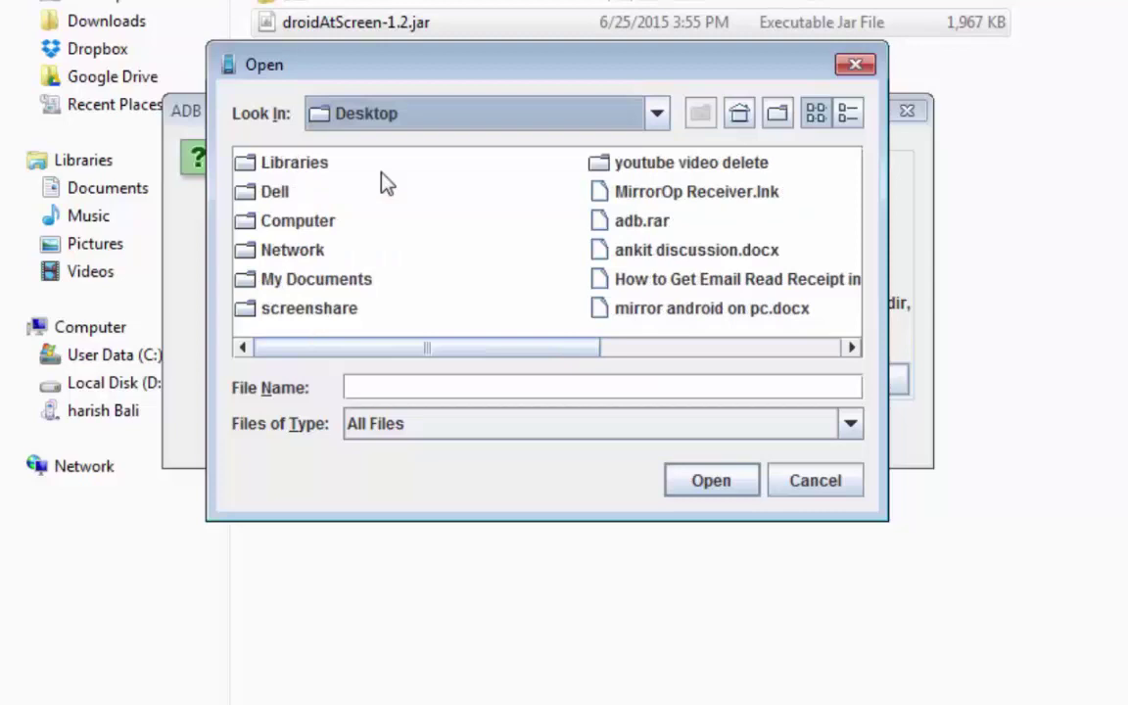
left_click(630, 235)
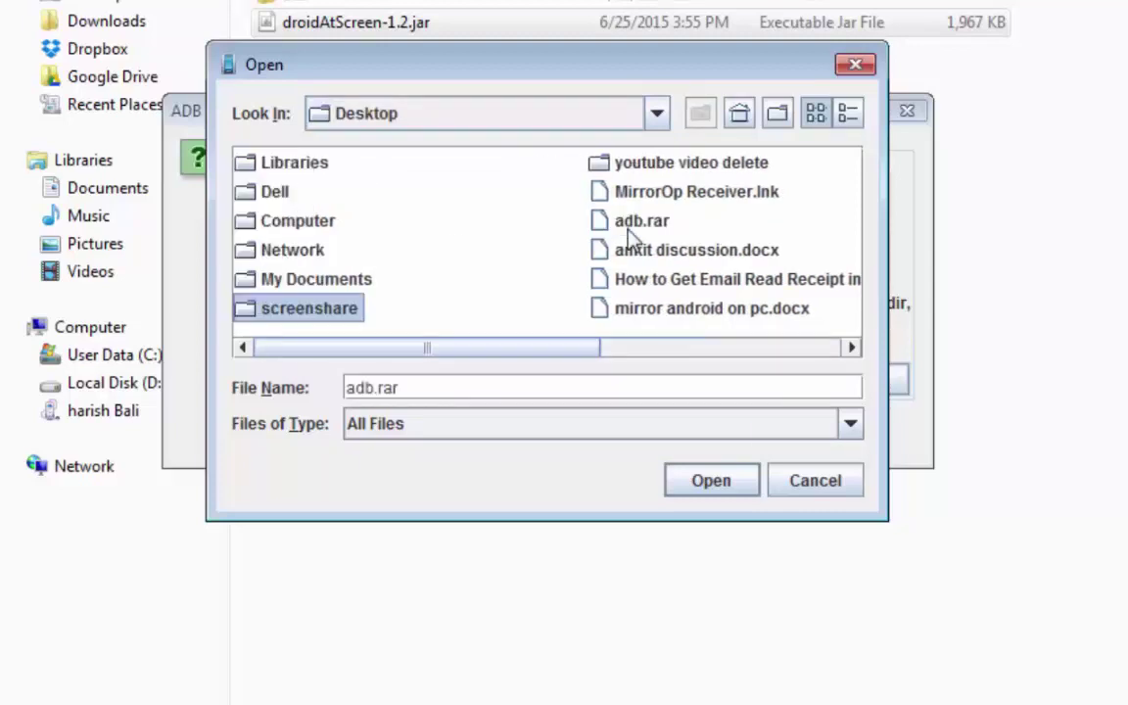
double_click(318, 311)
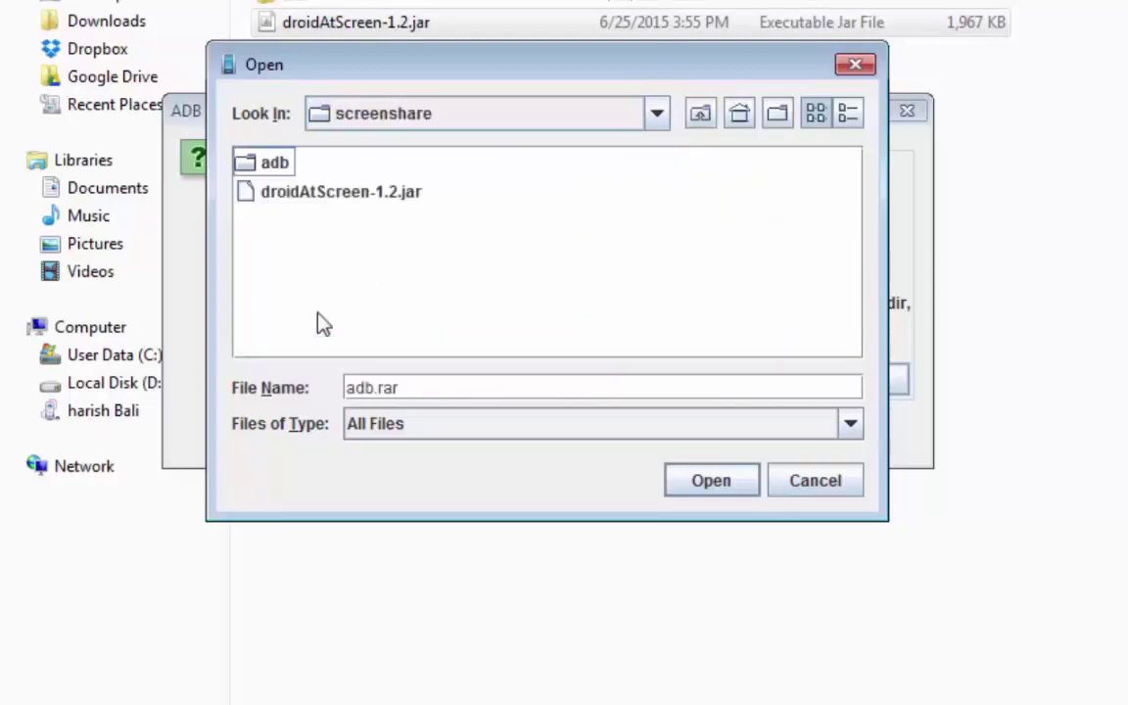
double_click(274, 169)
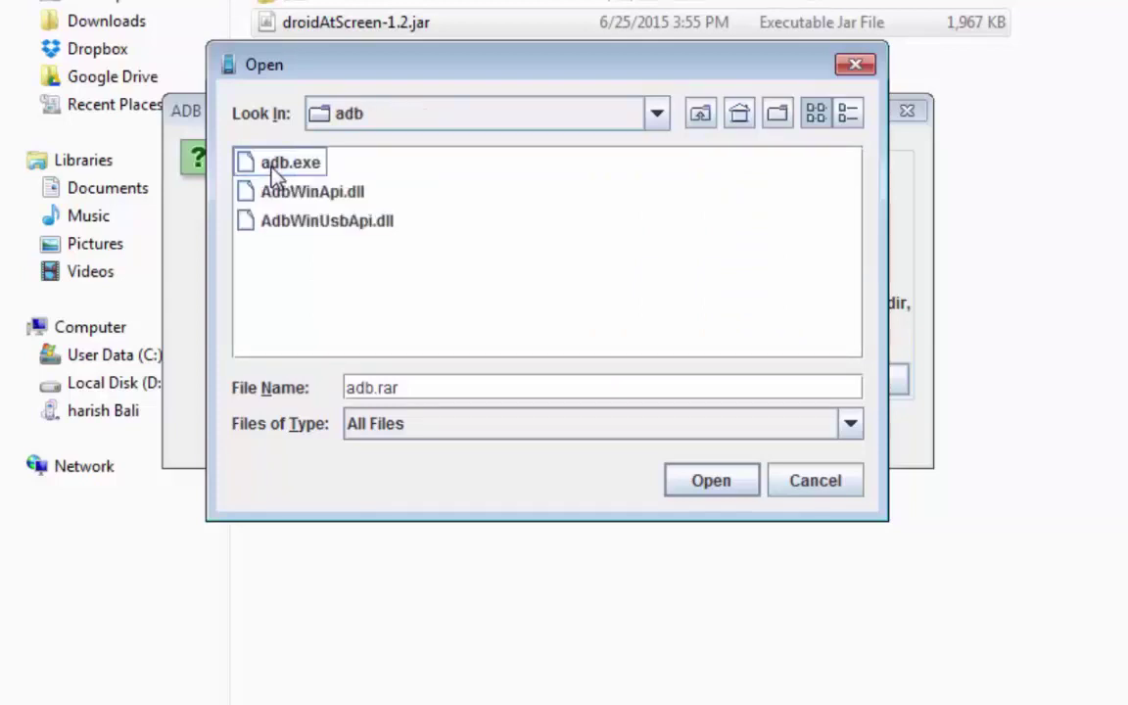
left_click(276, 169)
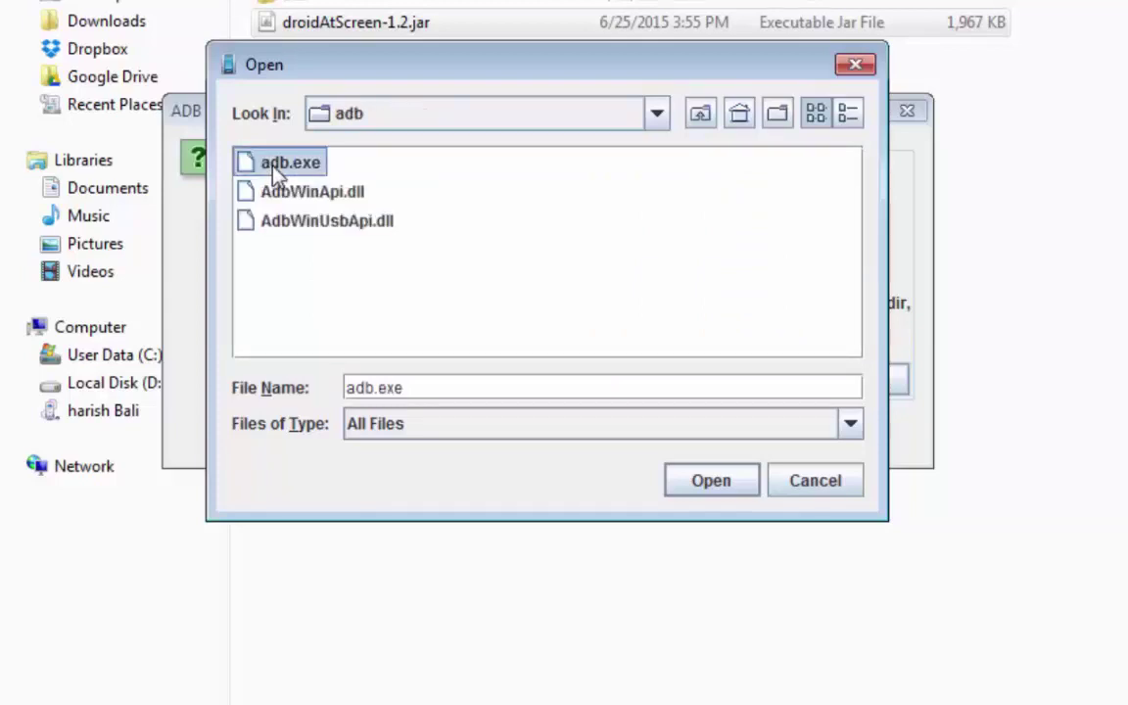
left_click(678, 489)
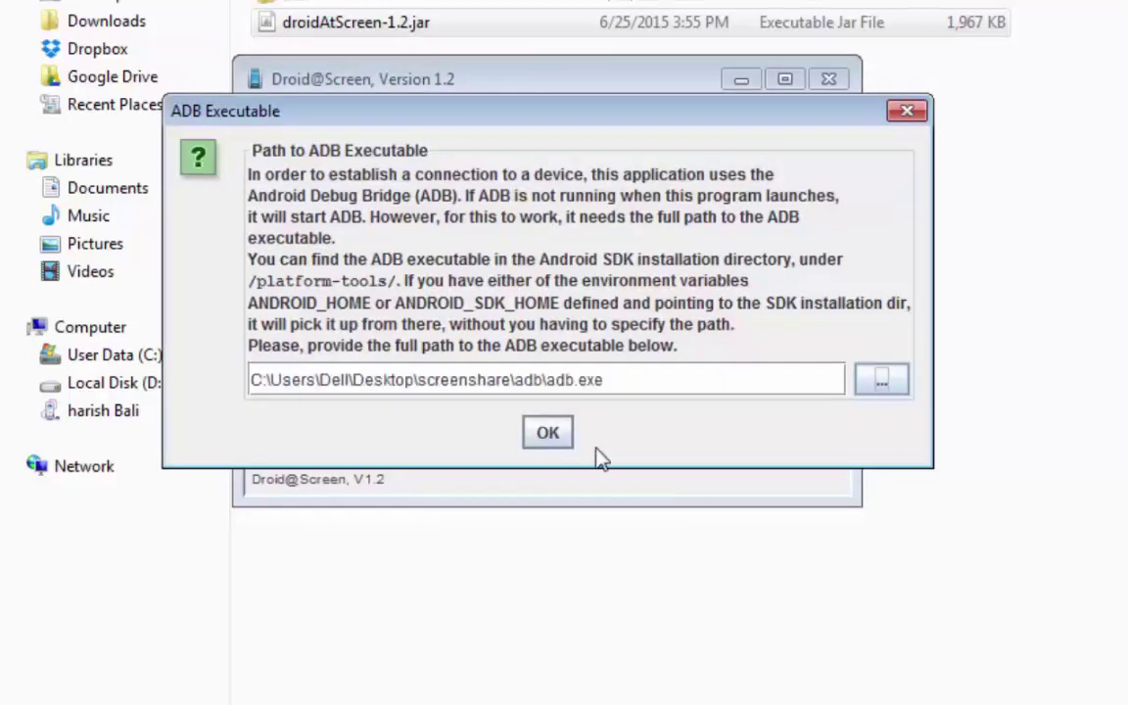
- Save the ADB path, then move the LG-D392 mirror window to the top of the screen
left_click(547, 435)
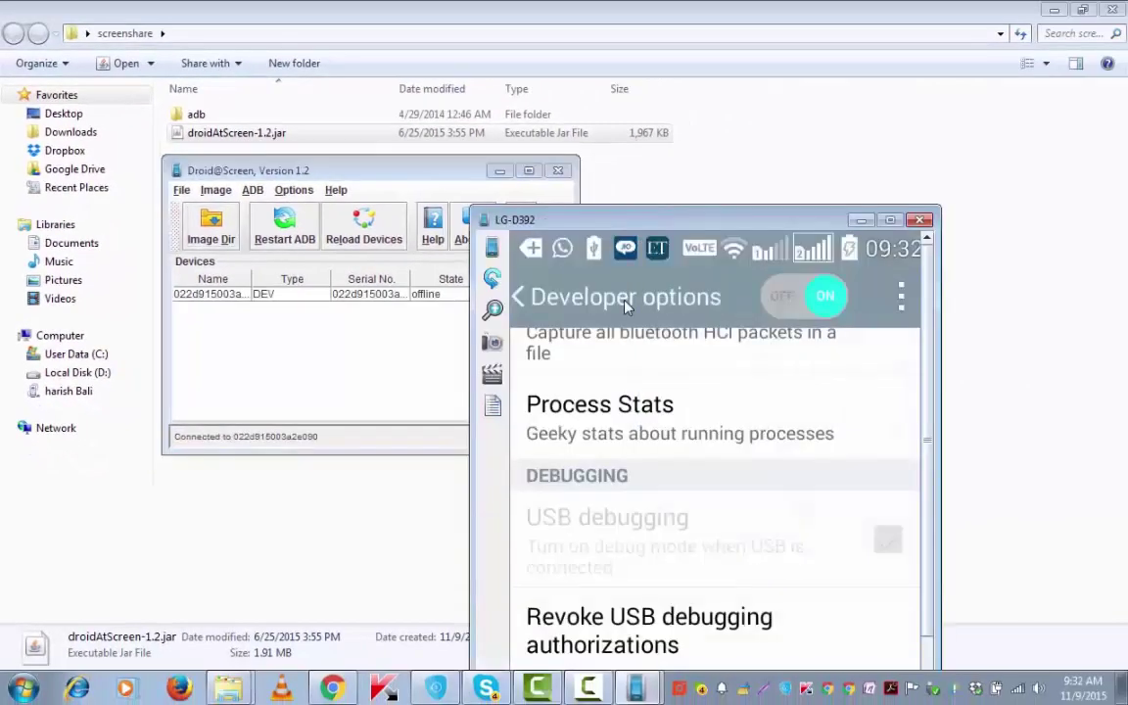
left_click_drag(777, 206, 396, 25)
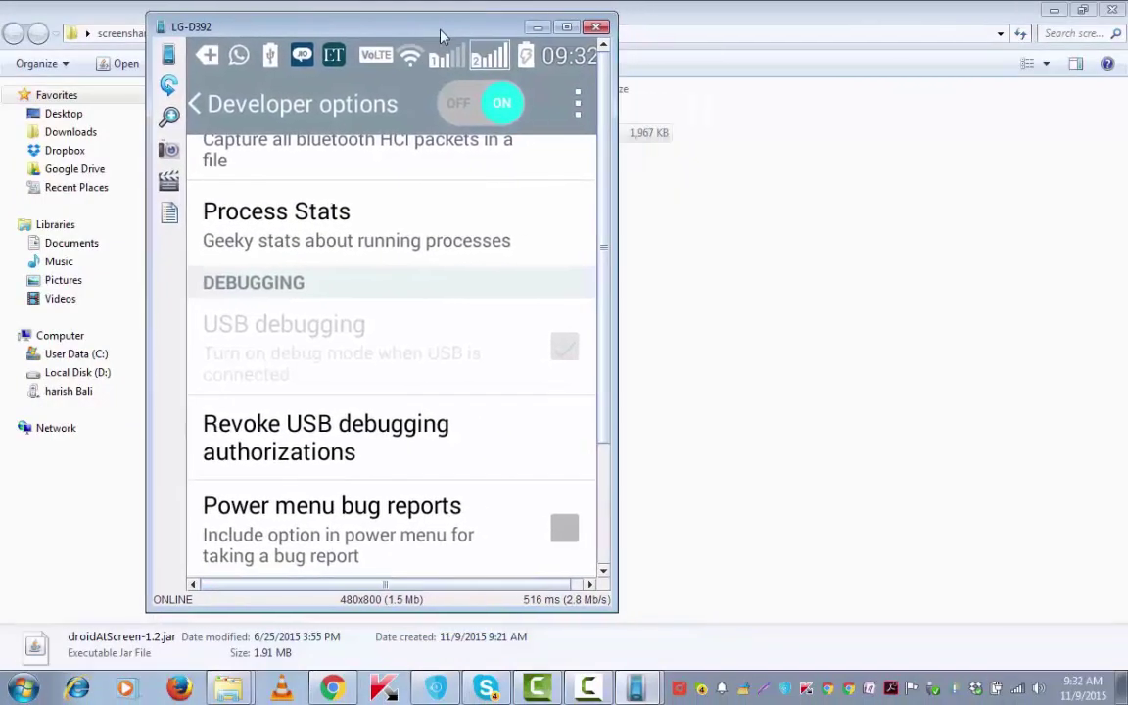
- Rescale the LG-D392 mirror window to 50%, then to about 80%
left_click(1050, 12)
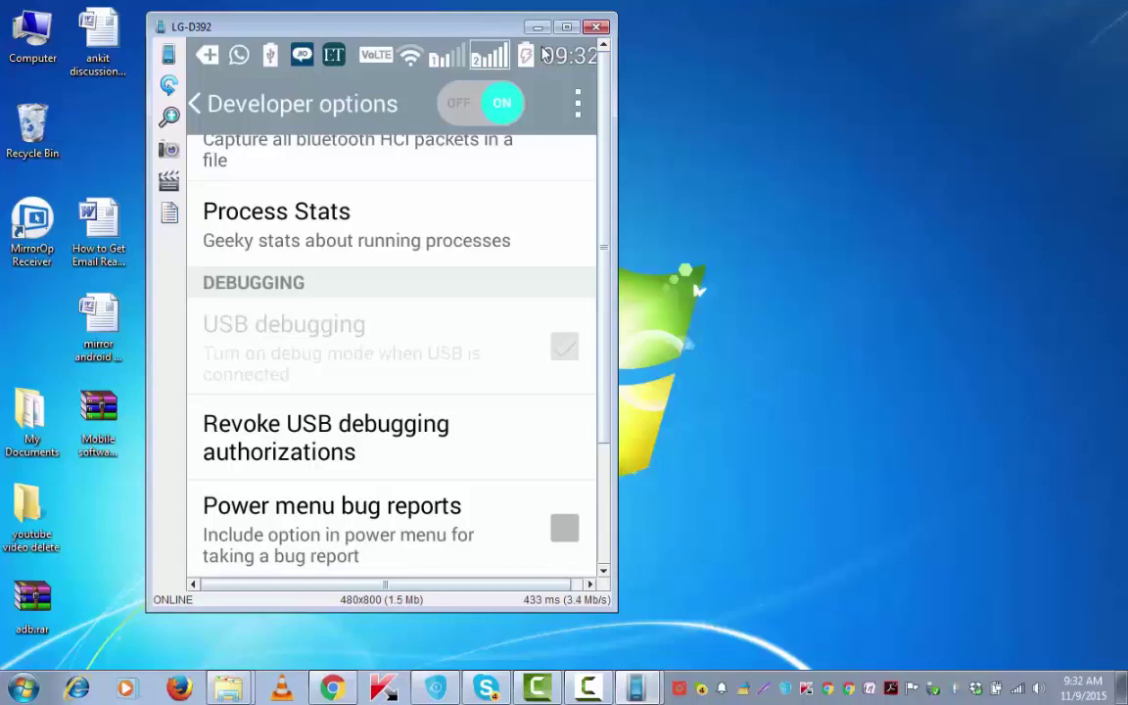
left_click(170, 117)
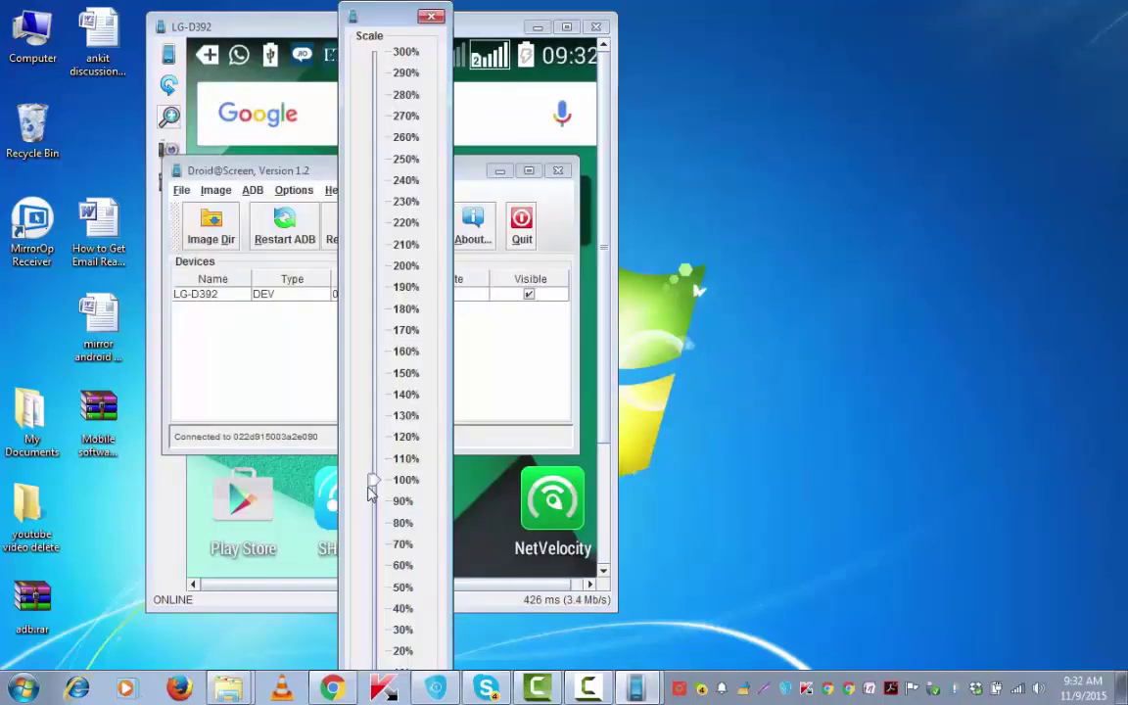
left_click_drag(373, 493, 372, 585)
left_click(490, 193)
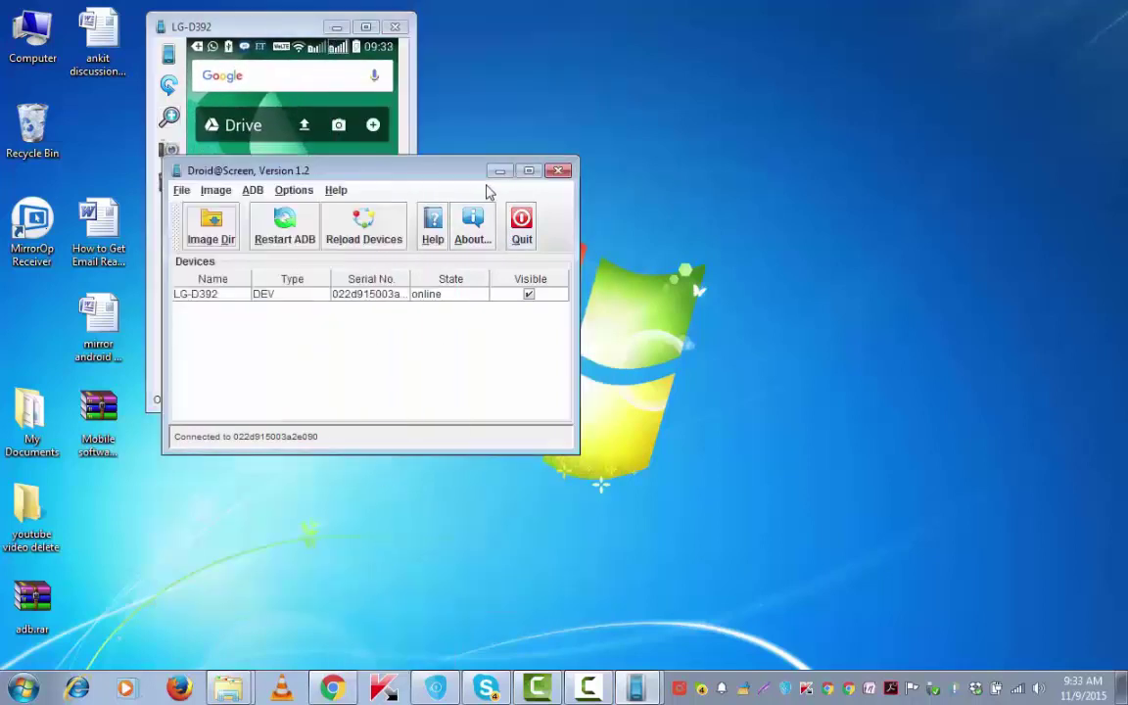
left_click(370, 113)
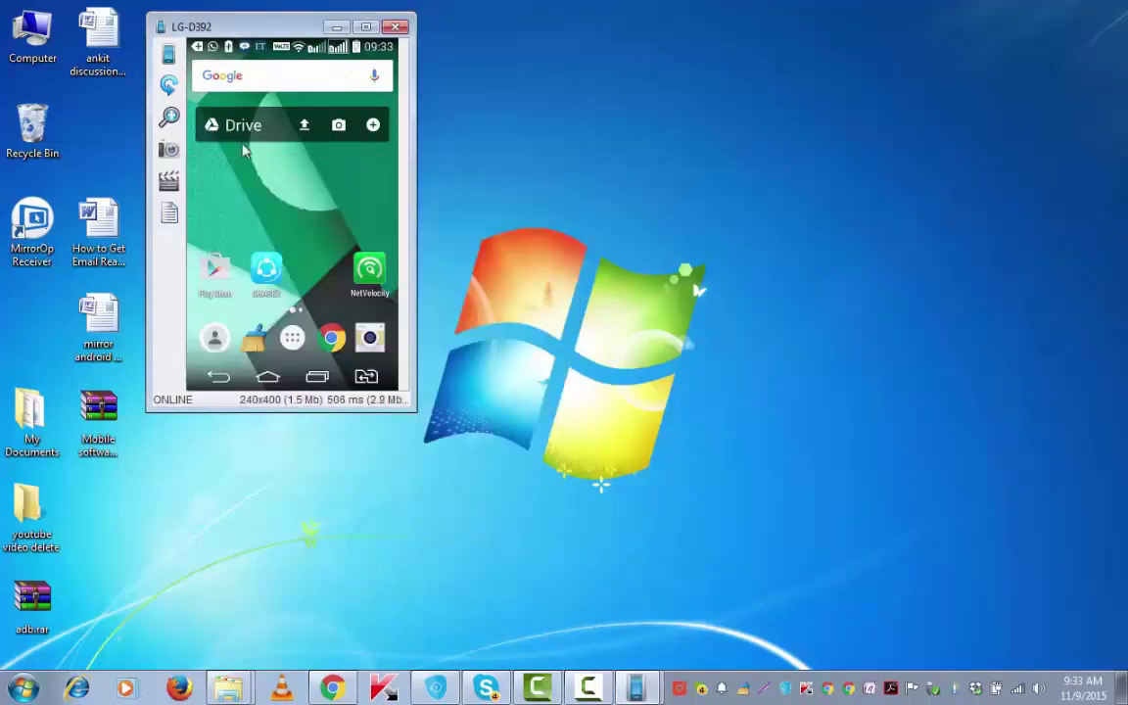
left_click(168, 117)
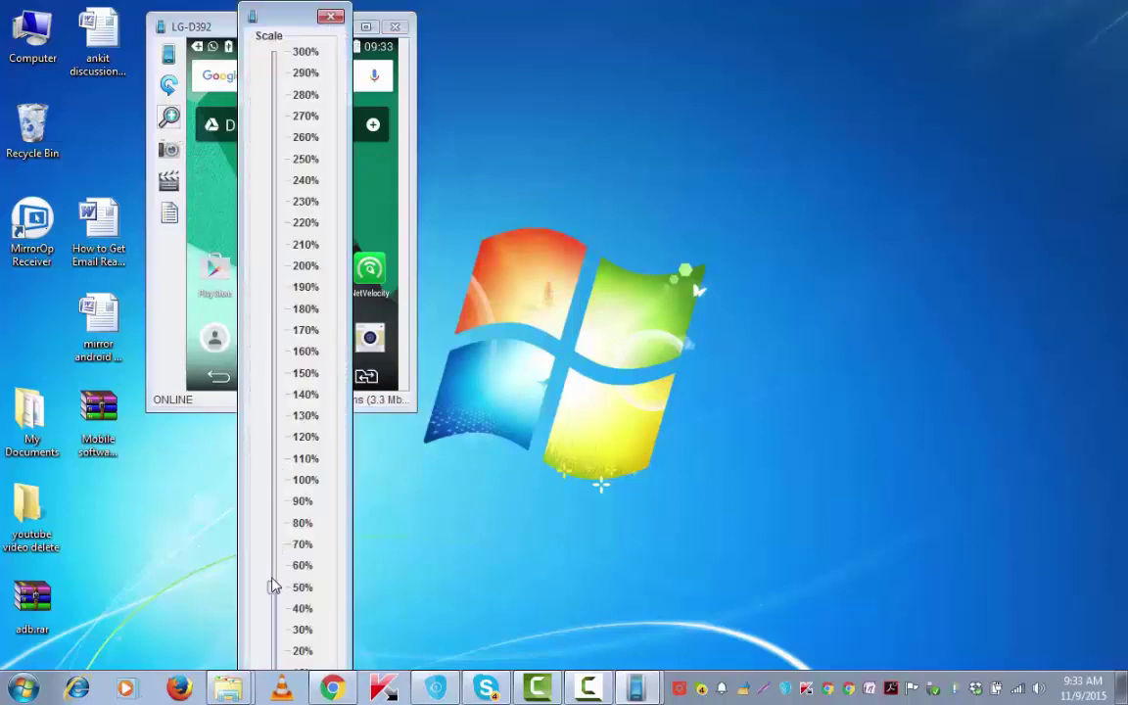
left_click_drag(274, 587, 272, 523)
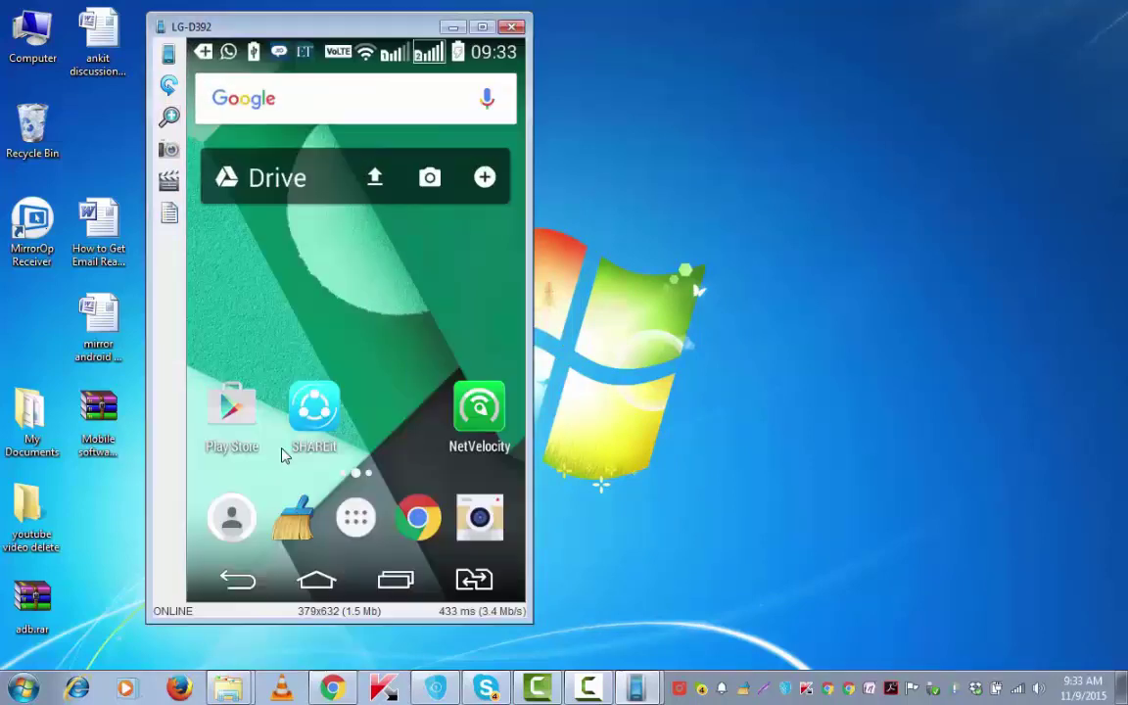
- Move the mirror window to the right and launch Chrome on the mirrored phone
left_click_drag(354, 33, 472, 54)
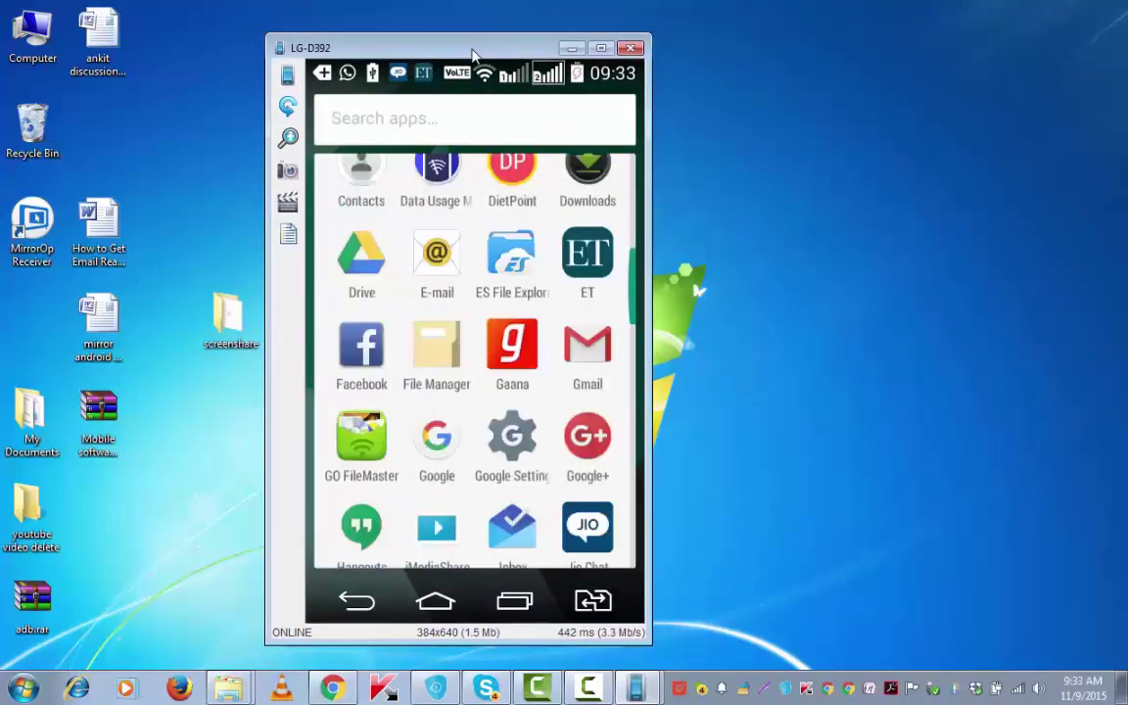
left_click_drag(472, 54, 658, 31)
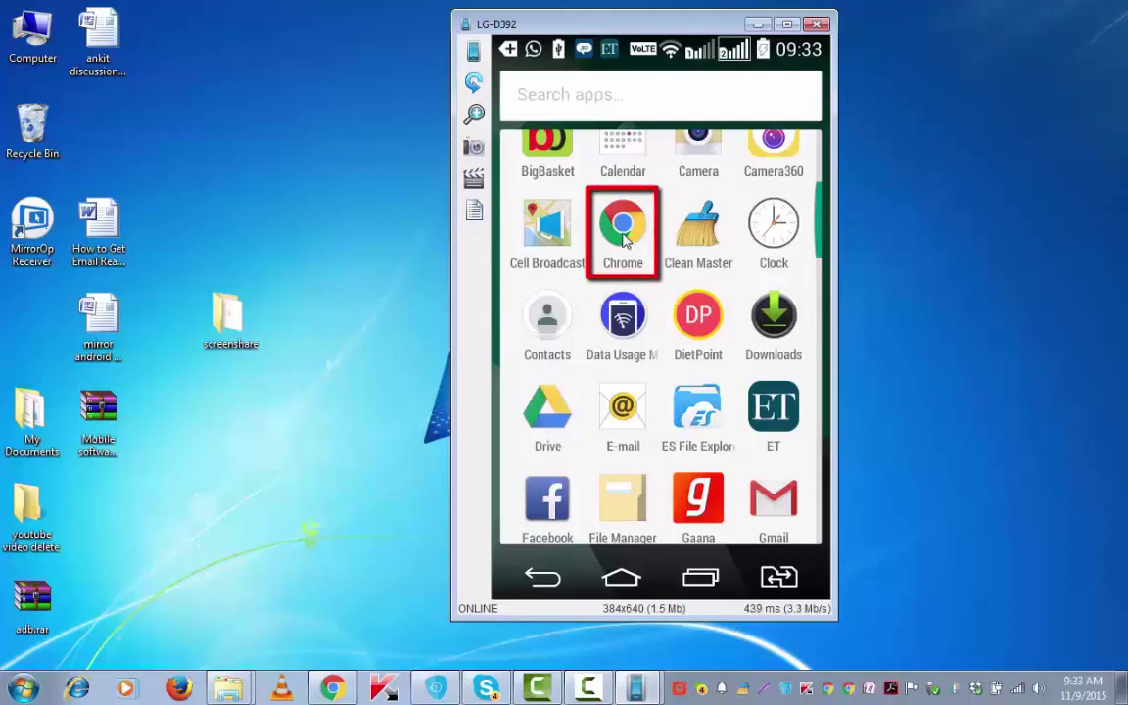
left_click(624, 239)
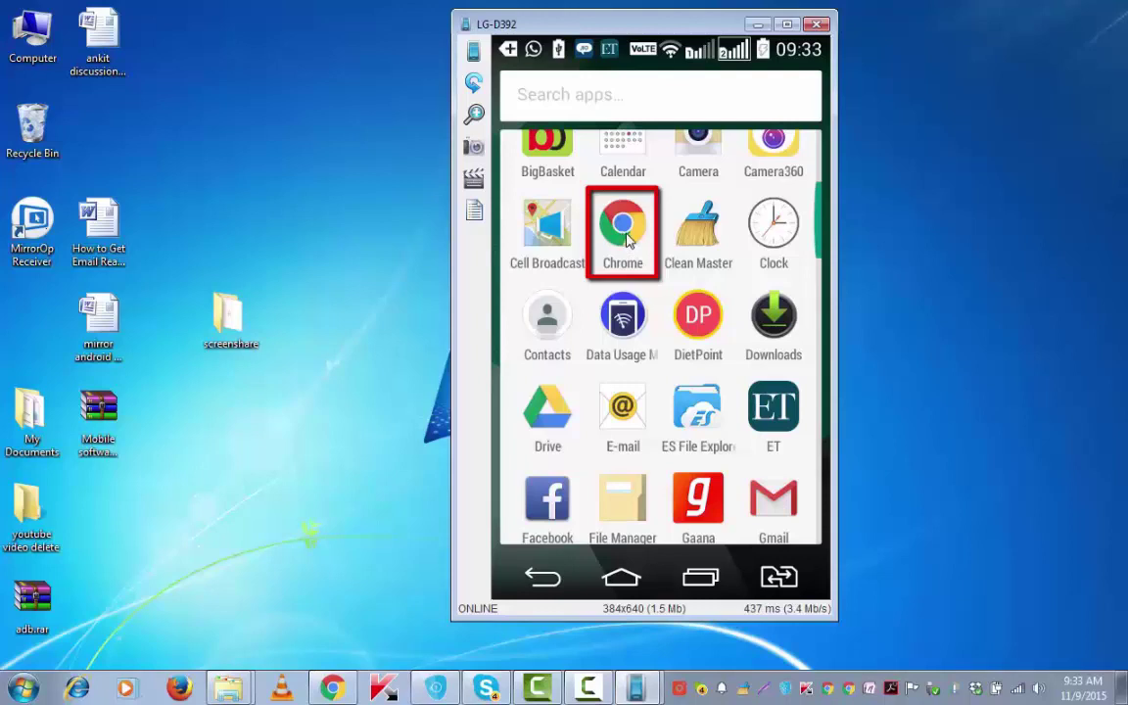